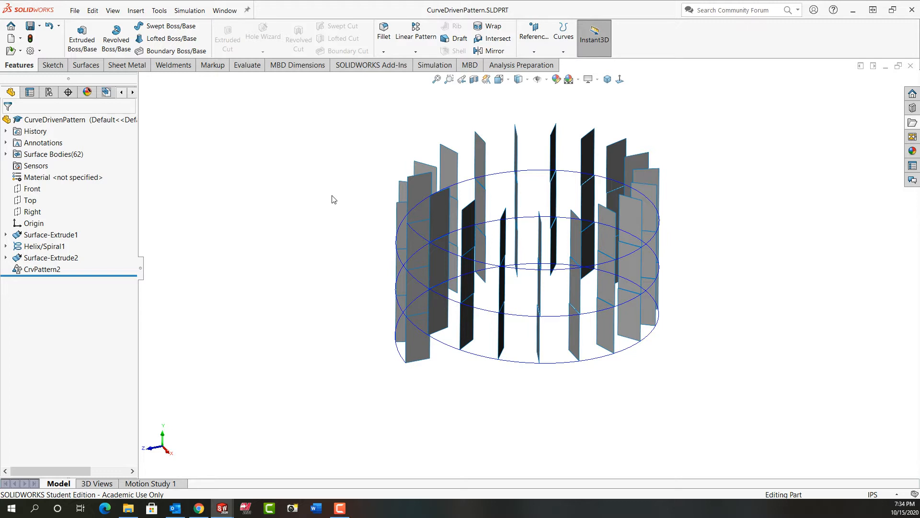
Hide the helix curve that runs through the patterned surfaces
{"action": "left_click", "coordinate": [57, 248]}
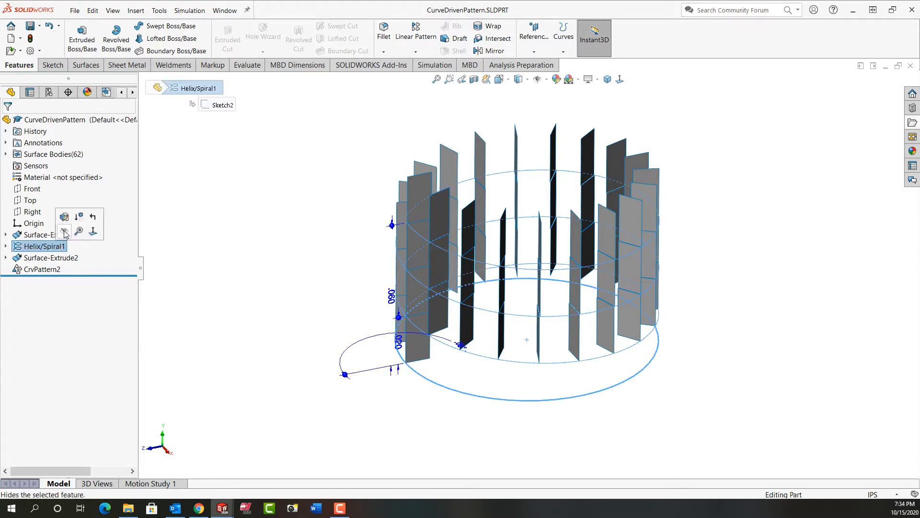
{"action": "left_click", "coordinate": [65, 232]}
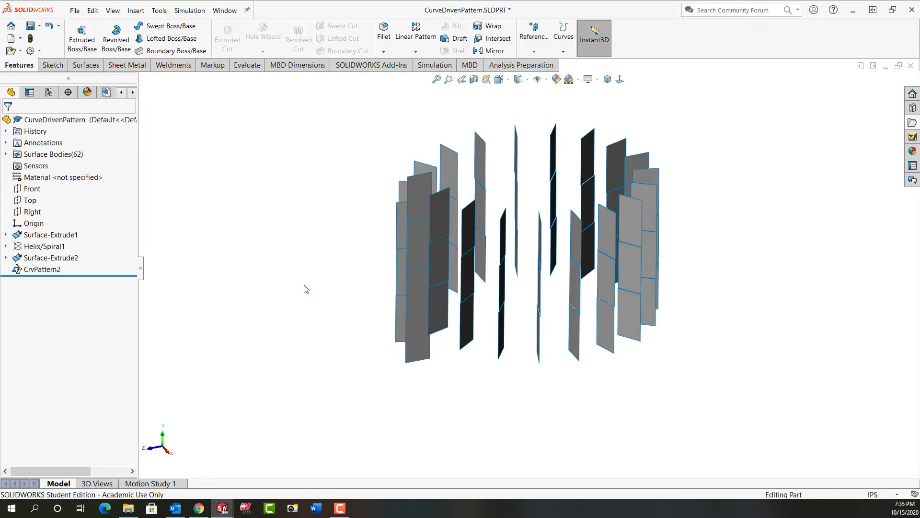
Start a Curve Through Reference Points zigzagging through three neighbouring lowest-row surfaces: a bottom corner, an upper corner, and a bottom corner
{"action": "middle_click_drag", "start_coordinate": [305, 289], "coordinate": [411, 261]}
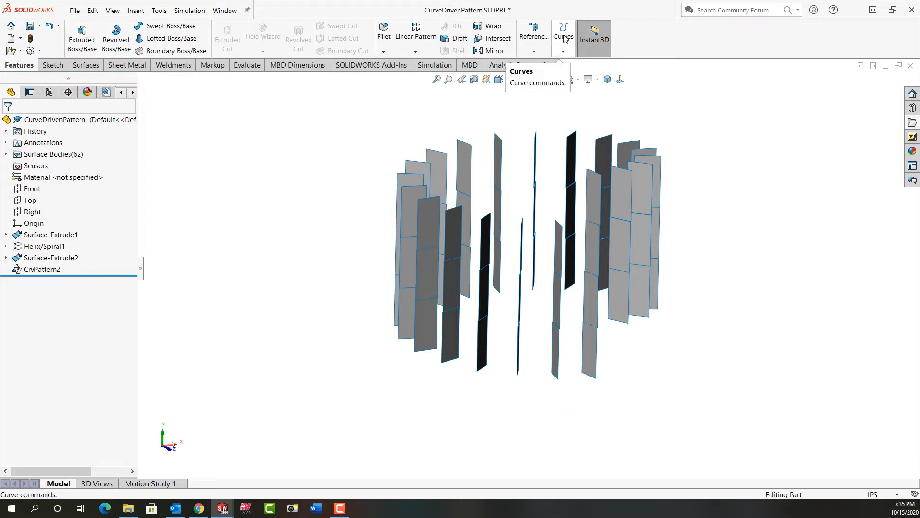
{"action": "left_click", "coordinate": [564, 54]}
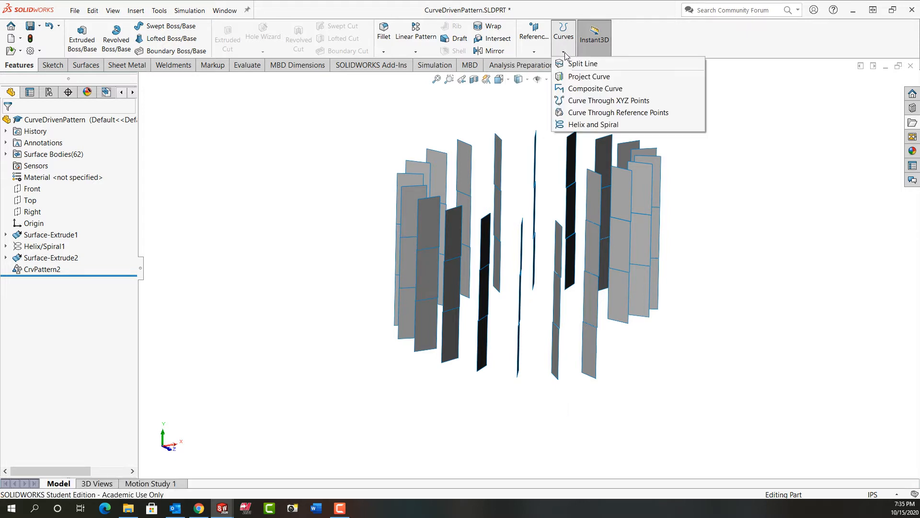
{"action": "left_click", "coordinate": [589, 113]}
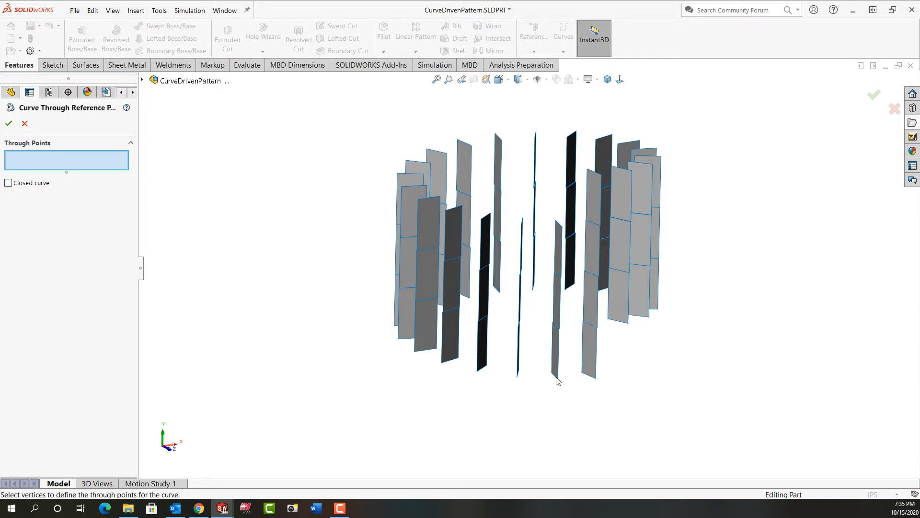
{"action": "left_click", "coordinate": [596, 379]}
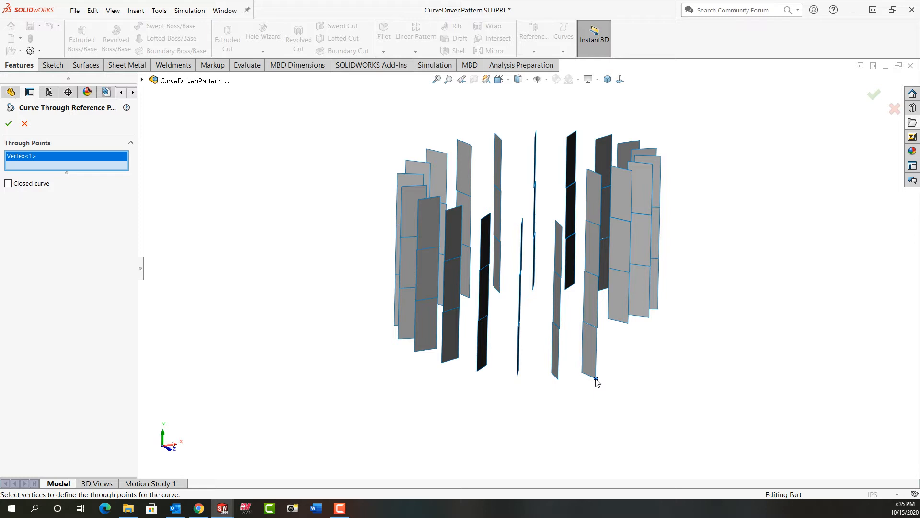
{"action": "scroll", "coordinate": [564, 329], "scroll_direction": "down", "scroll_amount": 5}
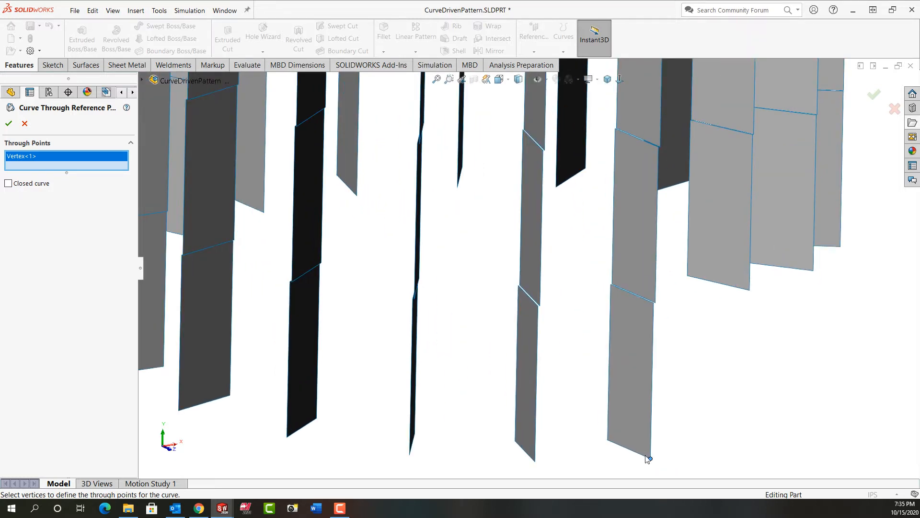
{"action": "left_click", "coordinate": [538, 307]}
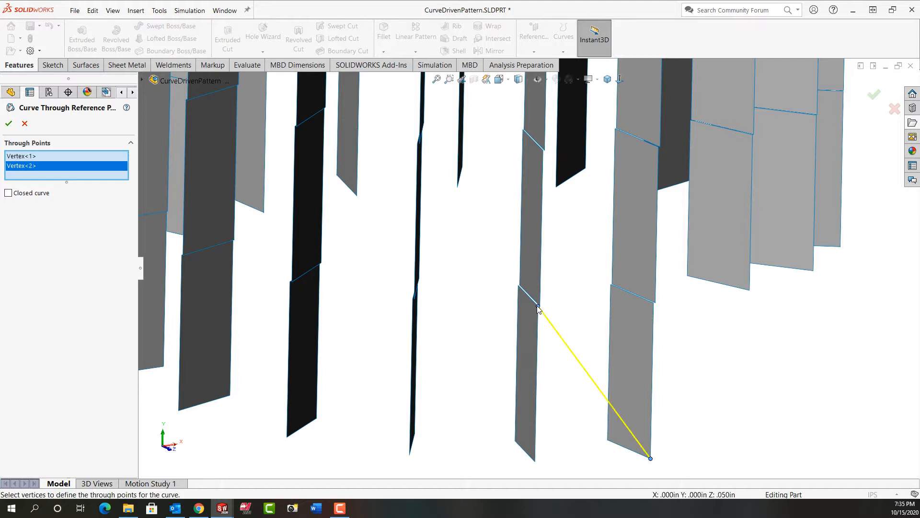
{"action": "left_click", "coordinate": [410, 455]}
Extend the curve through the next four lowest-row surfaces, alternating between upper and bottom outer corner vertices
{"action": "middle_click_drag", "start_coordinate": [295, 289], "coordinate": [333, 288]}
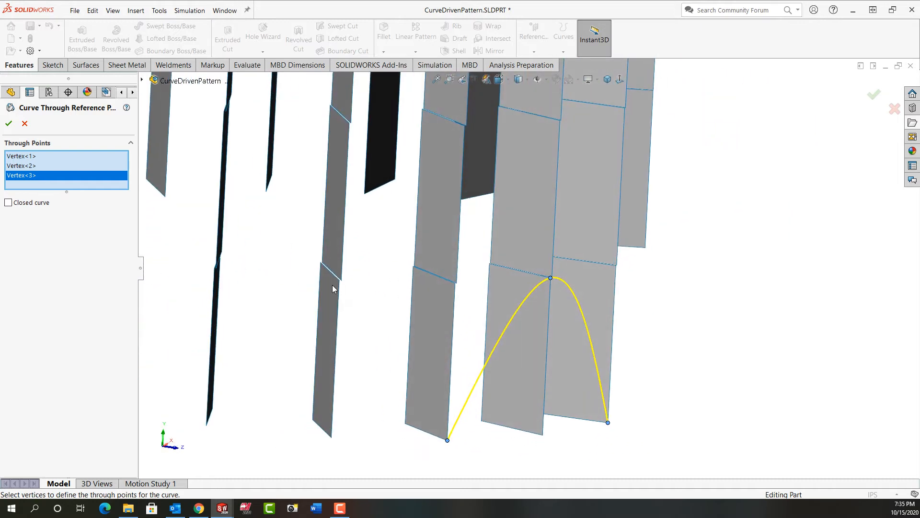
{"action": "left_click", "coordinate": [339, 280]}
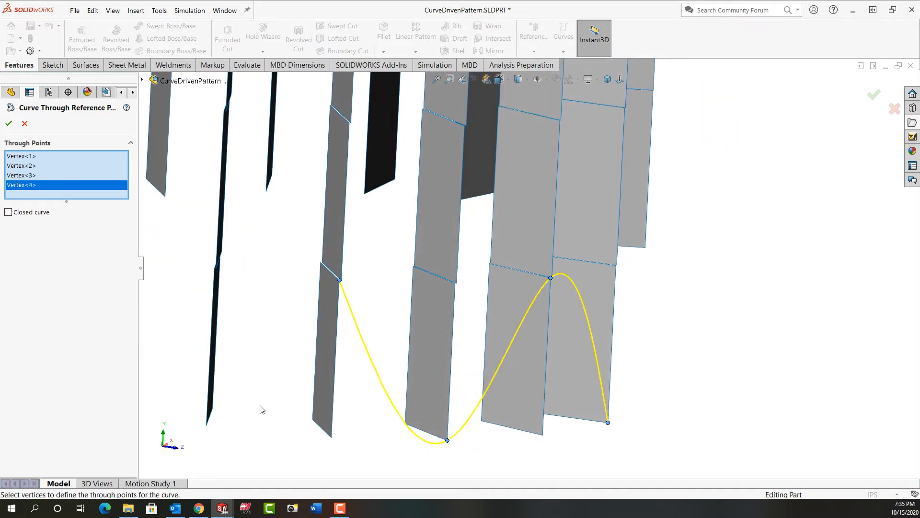
{"action": "left_click", "coordinate": [207, 424]}
{"action": "middle_click_drag", "start_coordinate": [229, 431], "coordinate": [235, 431]}
{"action": "middle_click_drag", "start_coordinate": [285, 351], "coordinate": [318, 355]}
{"action": "scroll", "coordinate": [349, 283], "scroll_direction": "down", "scroll_amount": 3}
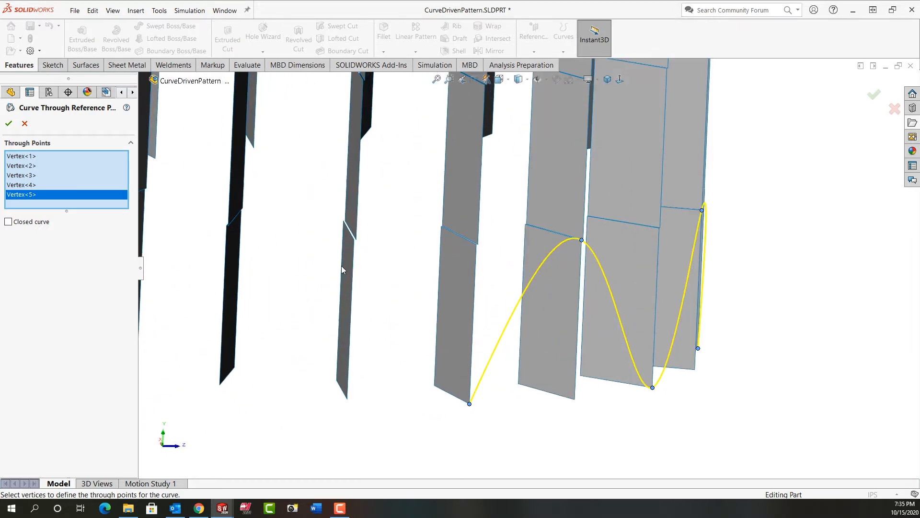
{"action": "left_click", "coordinate": [354, 240]}
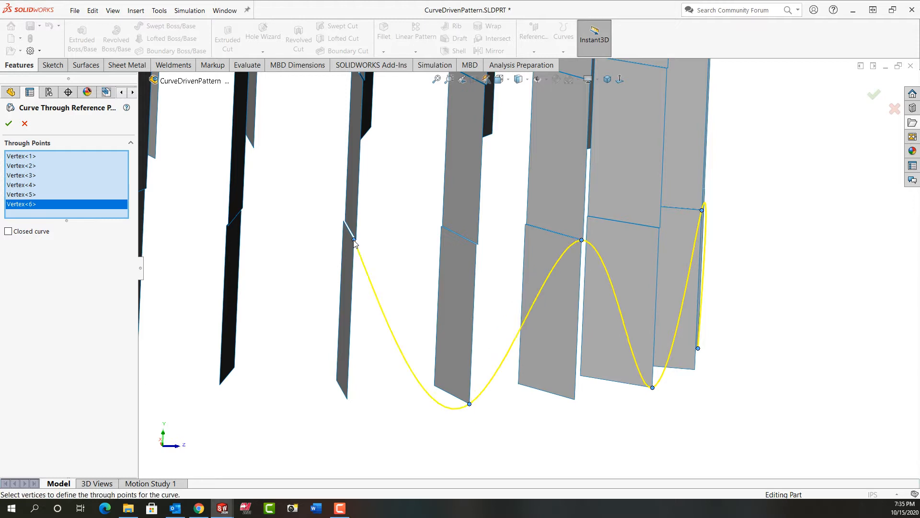
{"action": "left_click", "coordinate": [220, 384]}
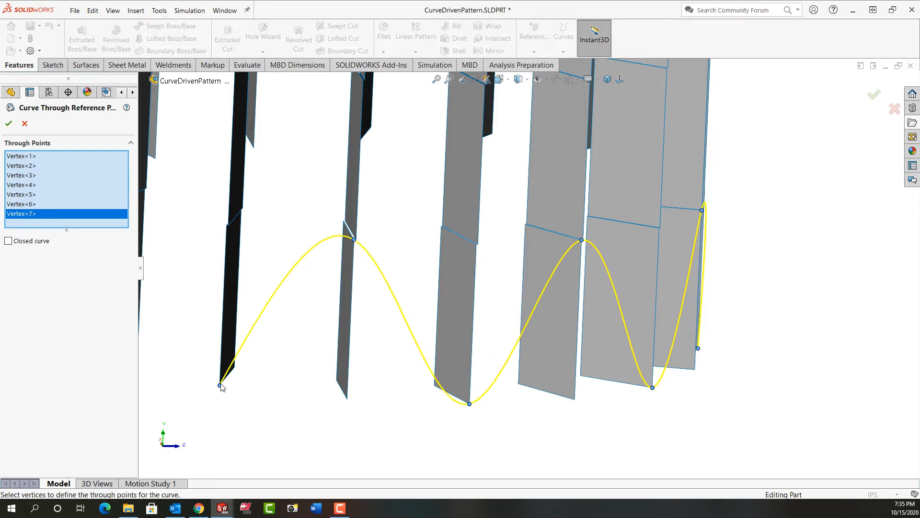
Add the eighth and ninth through points at an upper corner and a bottom corner of the next two lowest-row surfaces
{"action": "middle_click_drag", "start_coordinate": [230, 392], "coordinate": [419, 274]}
{"action": "scroll", "coordinate": [419, 275], "scroll_direction": "down", "scroll_amount": 3}
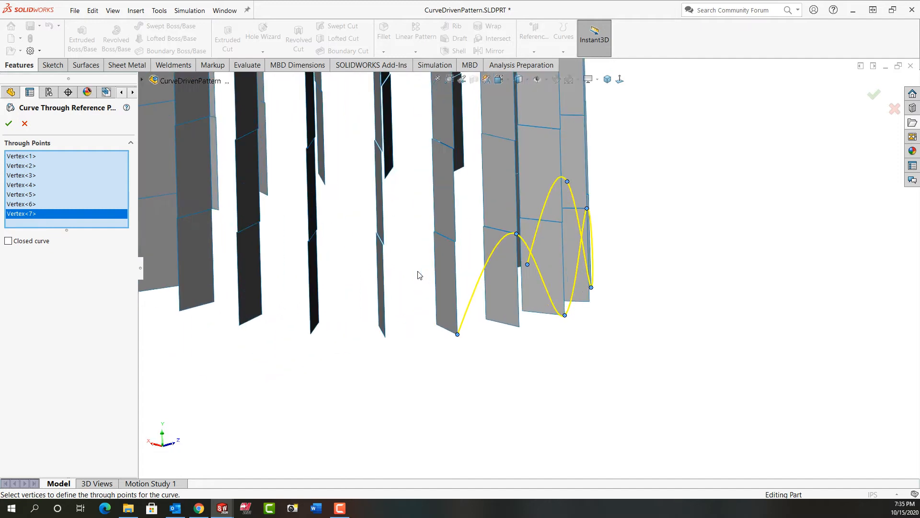
{"action": "left_click", "coordinate": [381, 240]}
{"action": "left_click", "coordinate": [295, 348]}
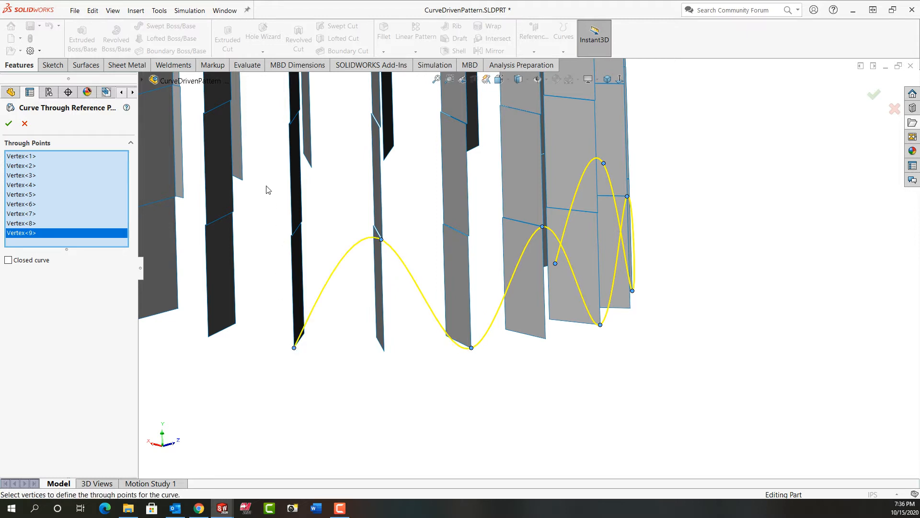
{"action": "left_click", "coordinate": [231, 101]}
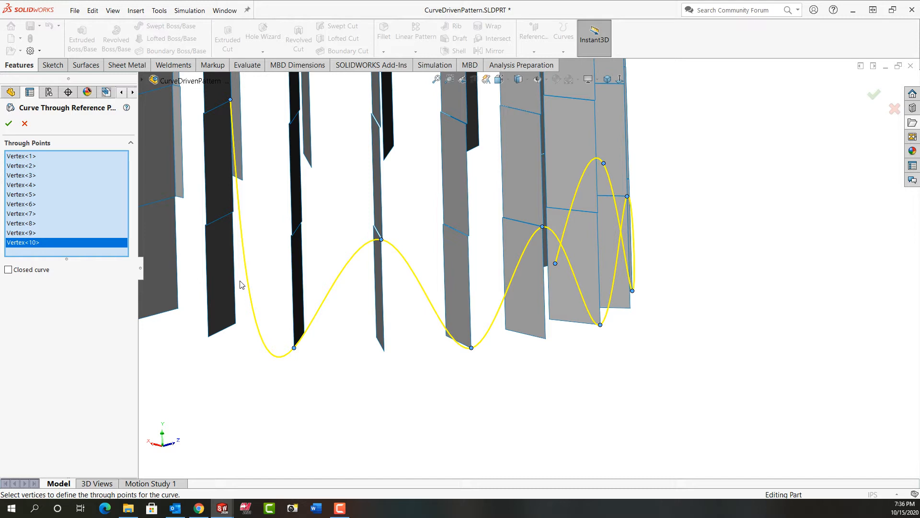
{"action": "right_click", "coordinate": [62, 246]}
{"action": "left_click", "coordinate": [85, 263]}
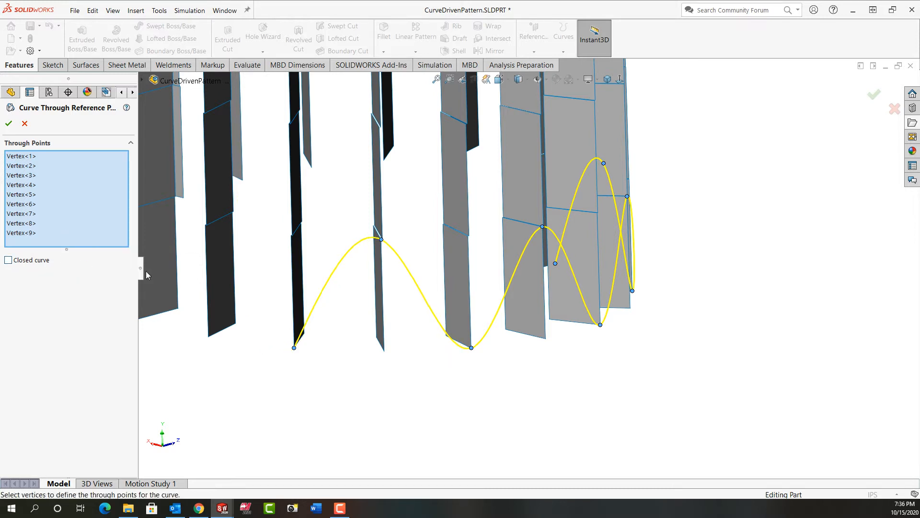
Continue the zigzag with three more through points, picking upper, bottom, and upper corners of the next lowest-row surfaces
{"action": "mouse_move", "coordinate": [247, 244]}
{"action": "middle_mouse_down"}
{"action": "mouse_move", "coordinate": [246, 228]}
{"action": "mouse_move", "coordinate": [278, 232]}
{"action": "mouse_move", "coordinate": [280, 221]}
{"action": "mouse_move", "coordinate": [260, 254]}
{"action": "middle_mouse_up"}
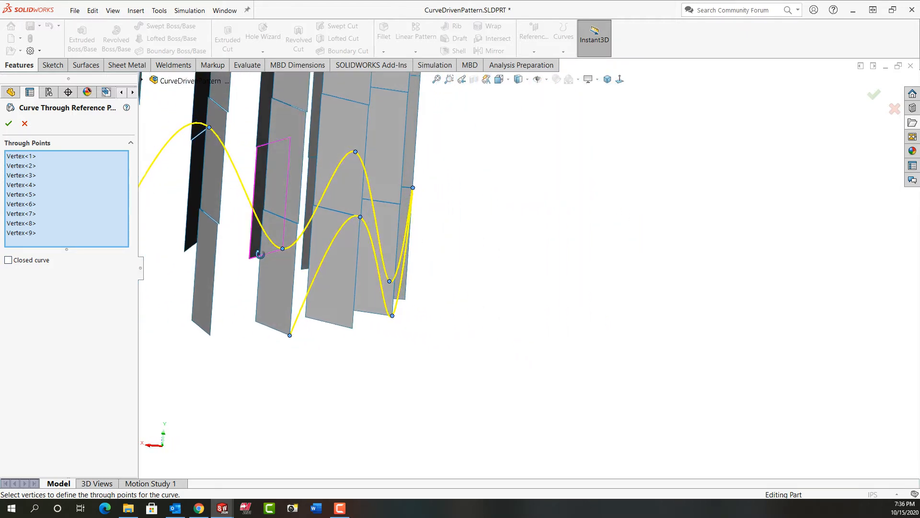
{"action": "left_click", "coordinate": [218, 223]}
{"action": "left_click", "coordinate": [436, 80]}
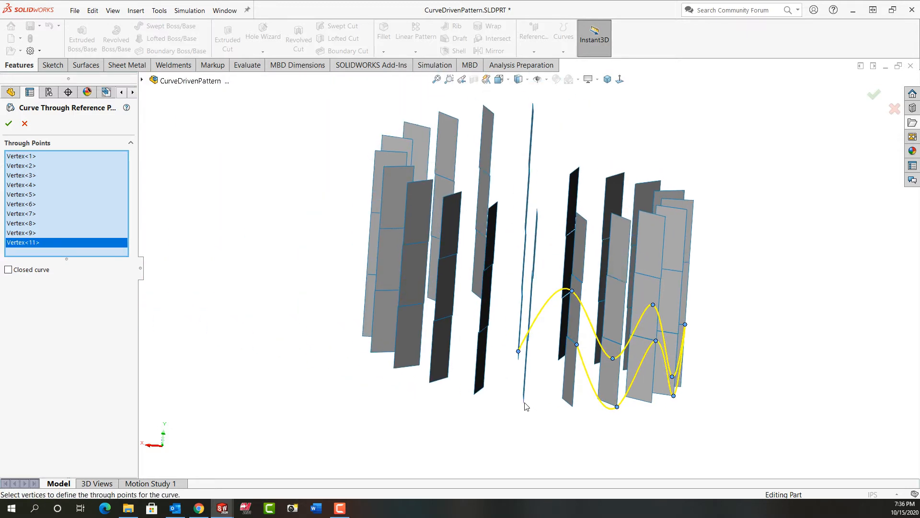
{"action": "left_click", "coordinate": [526, 404]}
{"action": "middle_click_drag", "start_coordinate": [503, 386], "coordinate": [543, 378]}
{"action": "scroll", "coordinate": [569, 322], "scroll_direction": "down", "scroll_amount": 5}
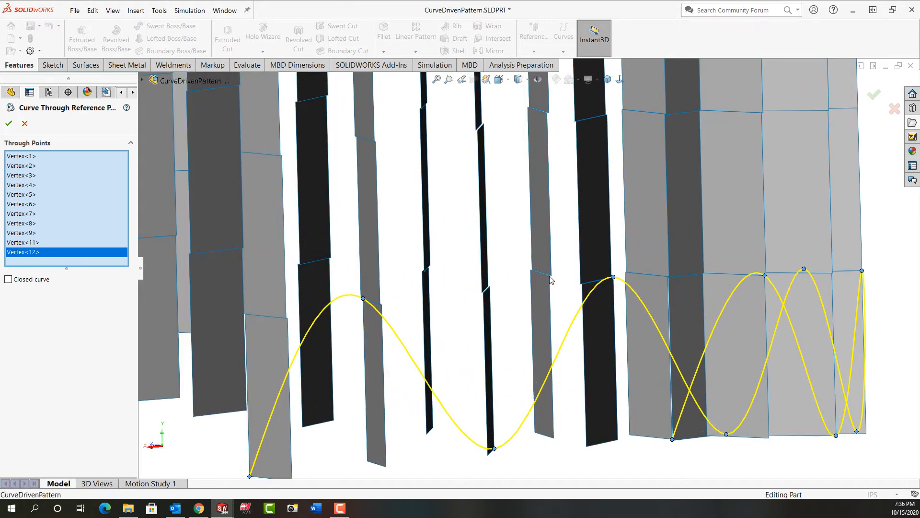
{"action": "left_click", "coordinate": [550, 276]}
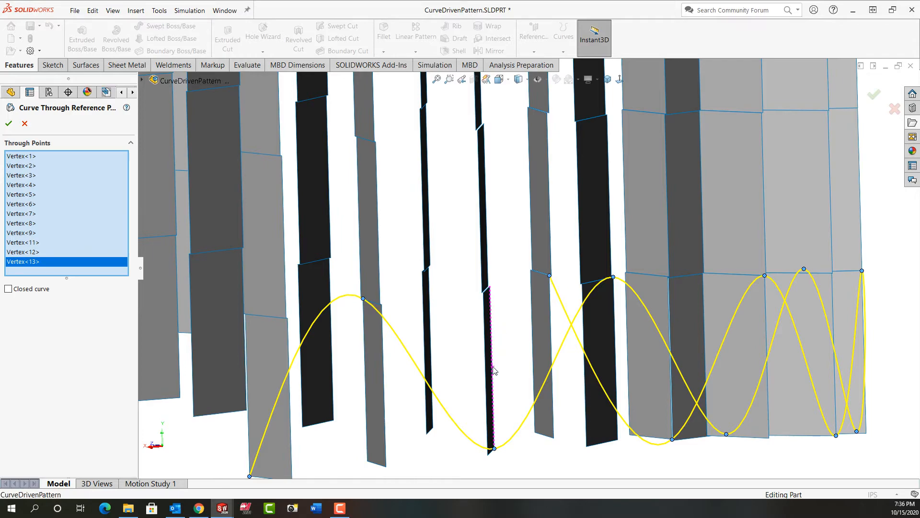
Add the last three through points at bottom, upper, and bottom corners of the following surfaces, and create the open curve
{"action": "middle_click_drag", "start_coordinate": [494, 371], "coordinate": [503, 335]}
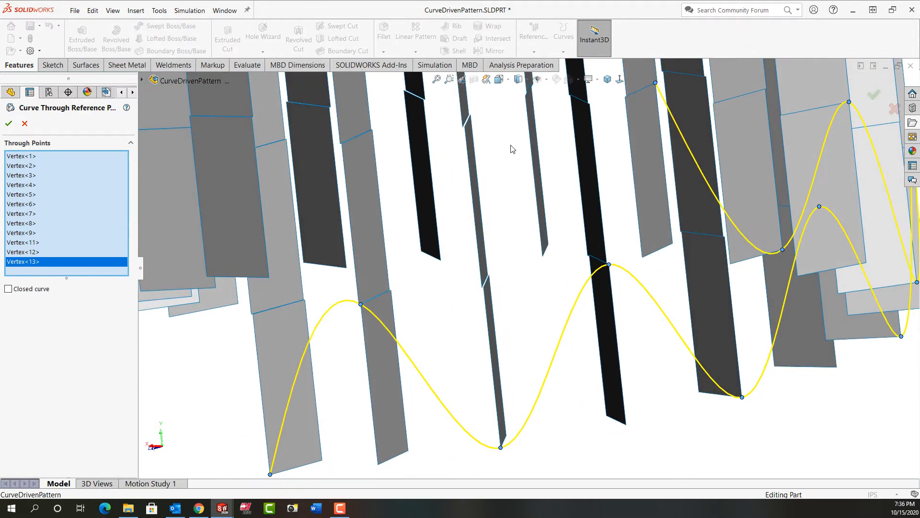
{"action": "left_click", "coordinate": [437, 79]}
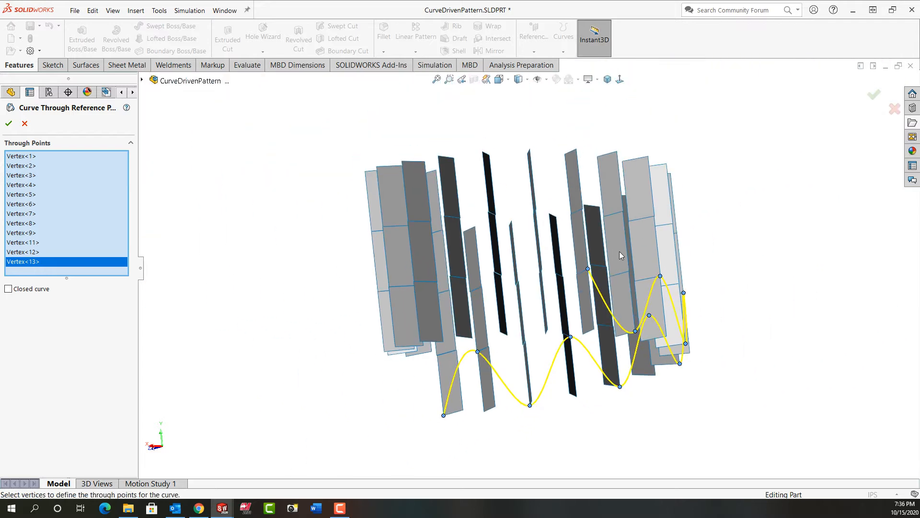
{"action": "middle_click_drag", "start_coordinate": [620, 251], "coordinate": [482, 397]}
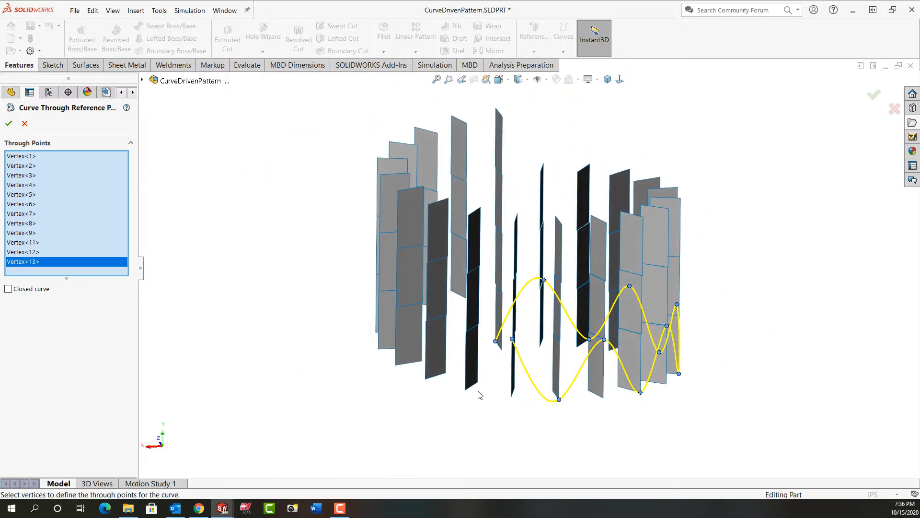
{"action": "scroll", "coordinate": [479, 394], "scroll_direction": "down", "scroll_amount": 5}
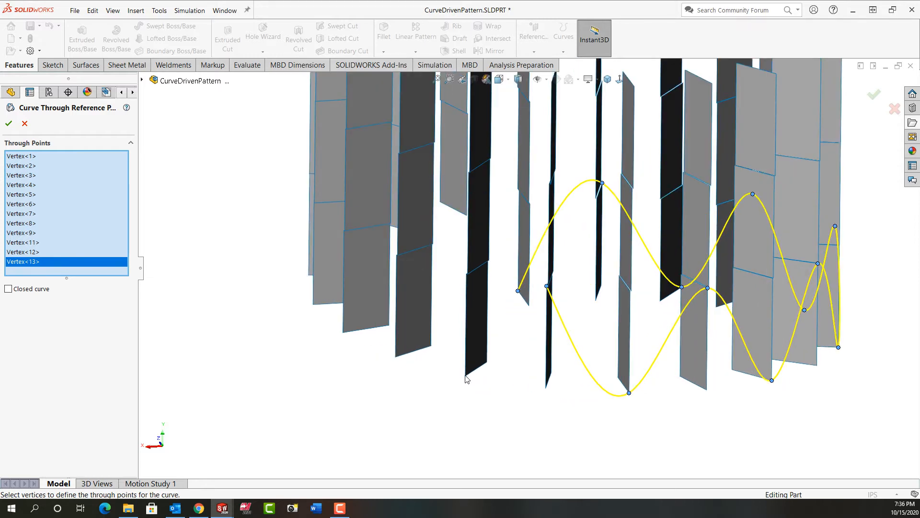
{"action": "left_click", "coordinate": [467, 377]}
{"action": "middle_click_drag", "start_coordinate": [454, 370], "coordinate": [433, 307]}
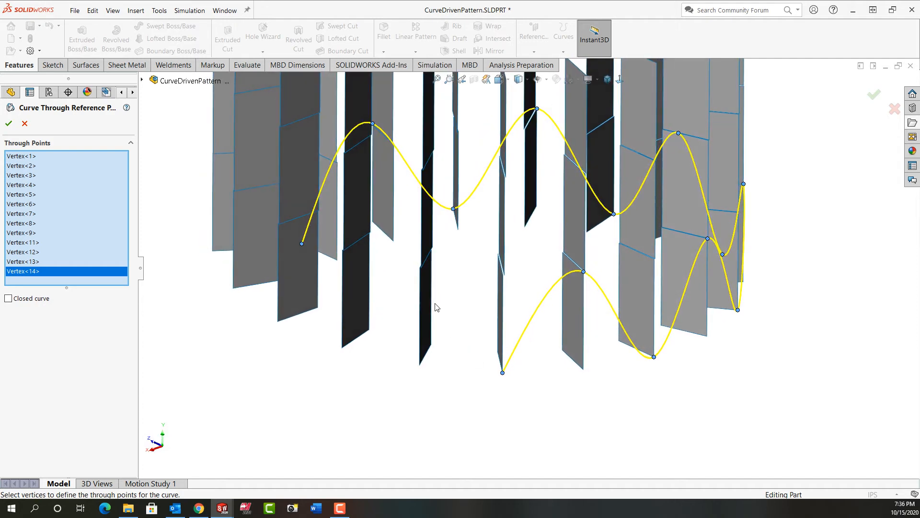
{"action": "scroll", "coordinate": [430, 276], "scroll_direction": "down", "scroll_amount": 5}
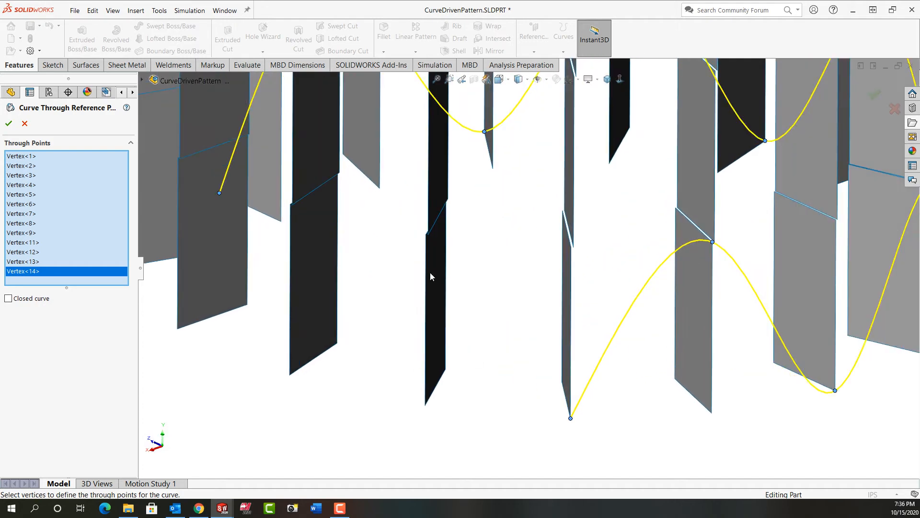
{"action": "left_click", "coordinate": [426, 235]}
{"action": "left_click", "coordinate": [290, 376]}
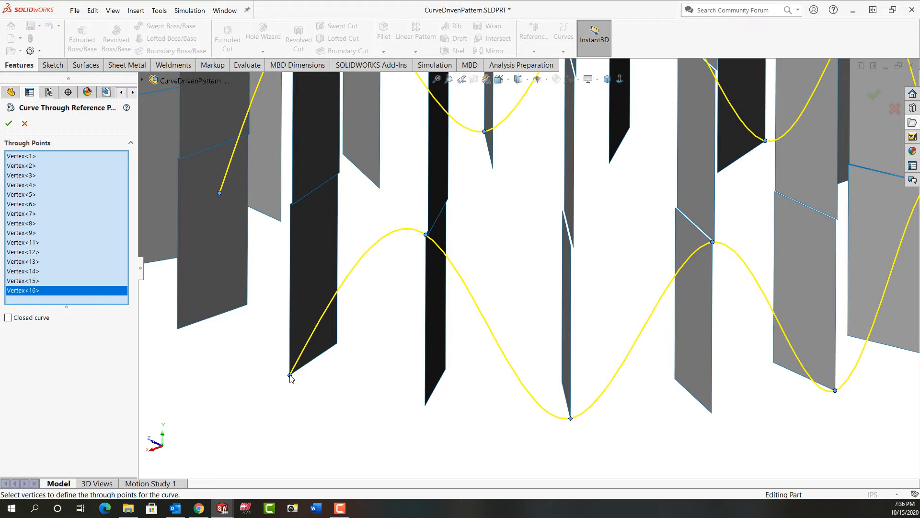
{"action": "left_click", "coordinate": [8, 123]}
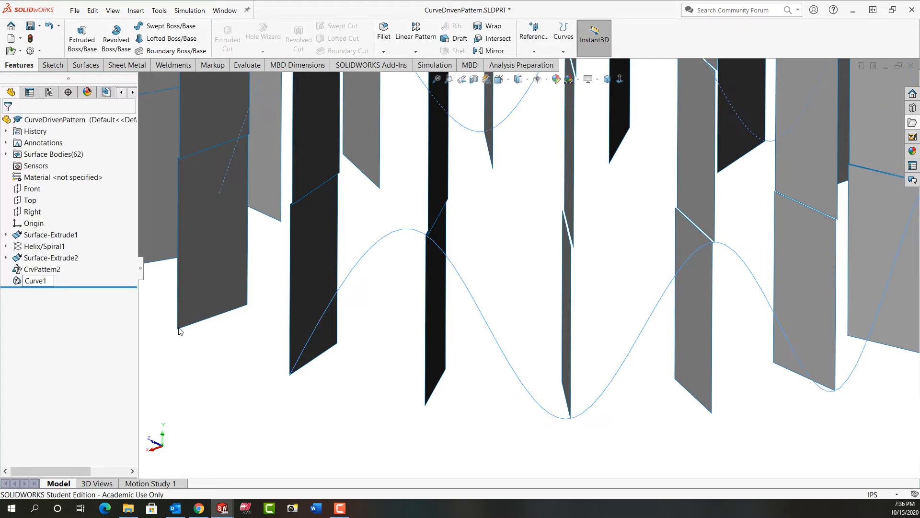
Hide the first three lowest-row patterned surface bodies, working along the curve from its open lower end
{"action": "left_click", "coordinate": [304, 265]}
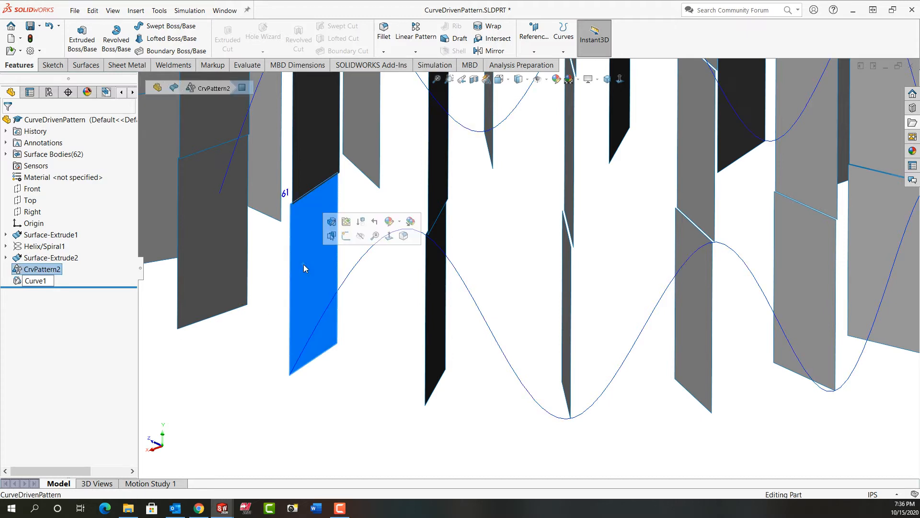
{"action": "left_click", "coordinate": [360, 236]}
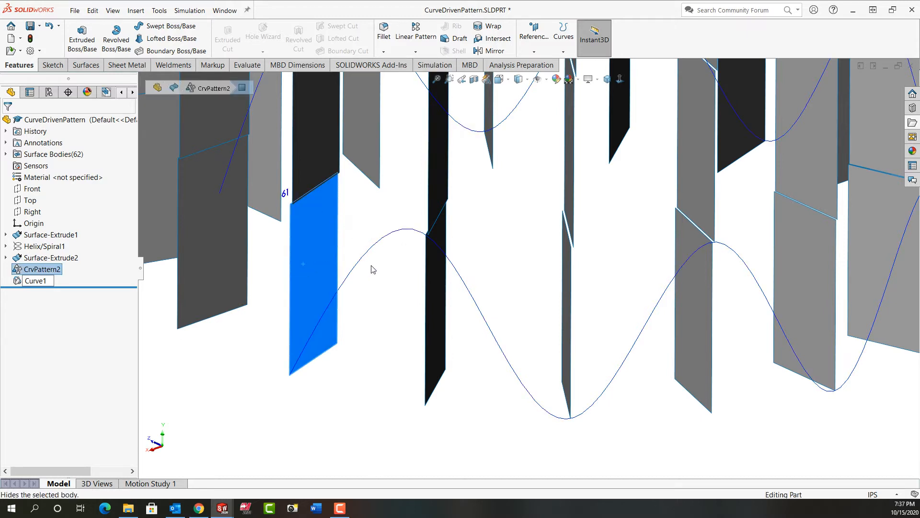
{"action": "left_click", "coordinate": [438, 310]}
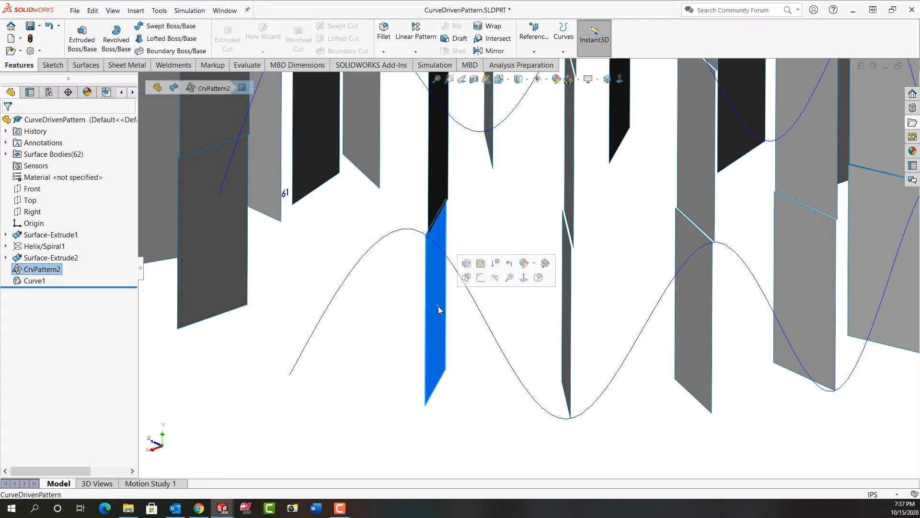
{"action": "left_click", "coordinate": [495, 278]}
{"action": "left_click", "coordinate": [565, 306]}
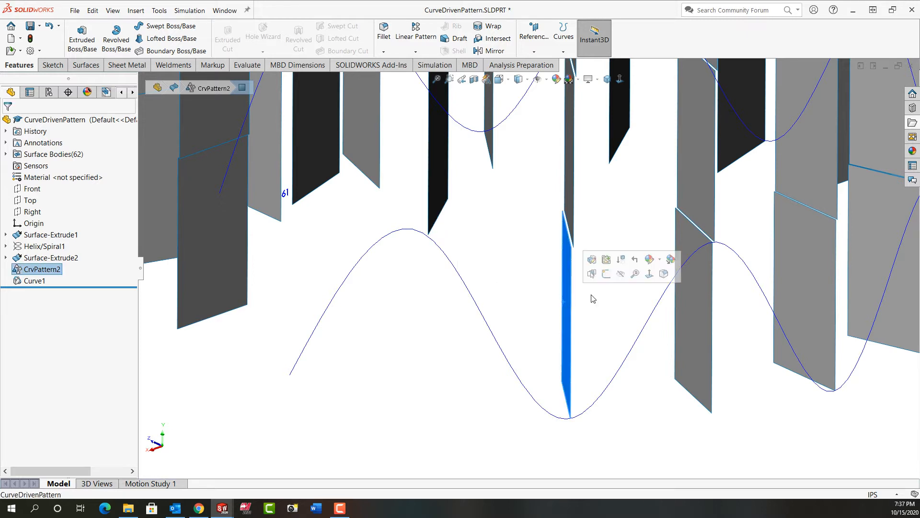
{"action": "left_click", "coordinate": [622, 274]}
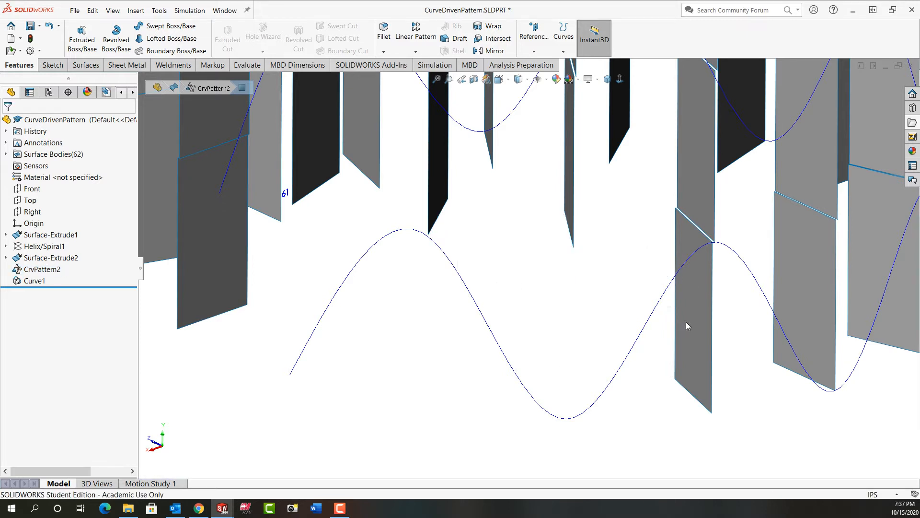
Hide the following three lowest-row surface bodies that the next wave of the curve passes through
{"action": "left_click", "coordinate": [686, 321]}
{"action": "left_click", "coordinate": [746, 296]}
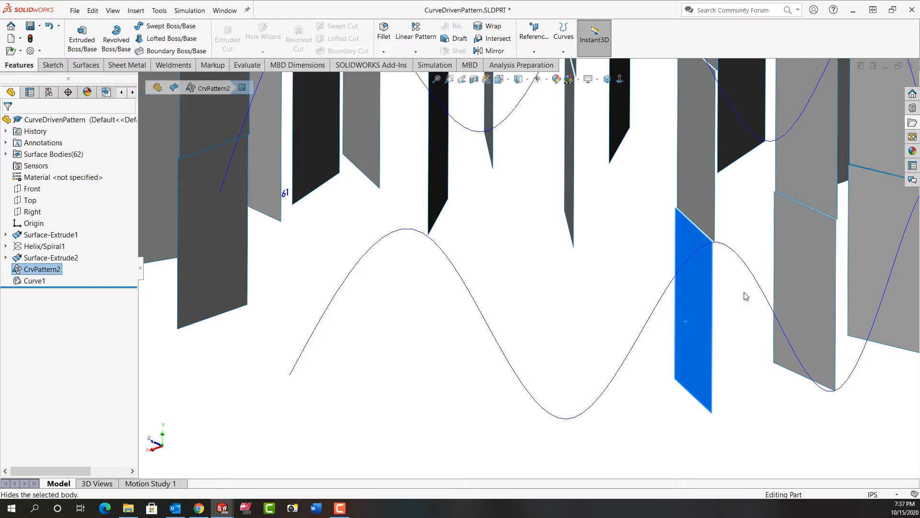
{"action": "left_click", "coordinate": [797, 282]}
{"action": "left_click", "coordinate": [855, 256]}
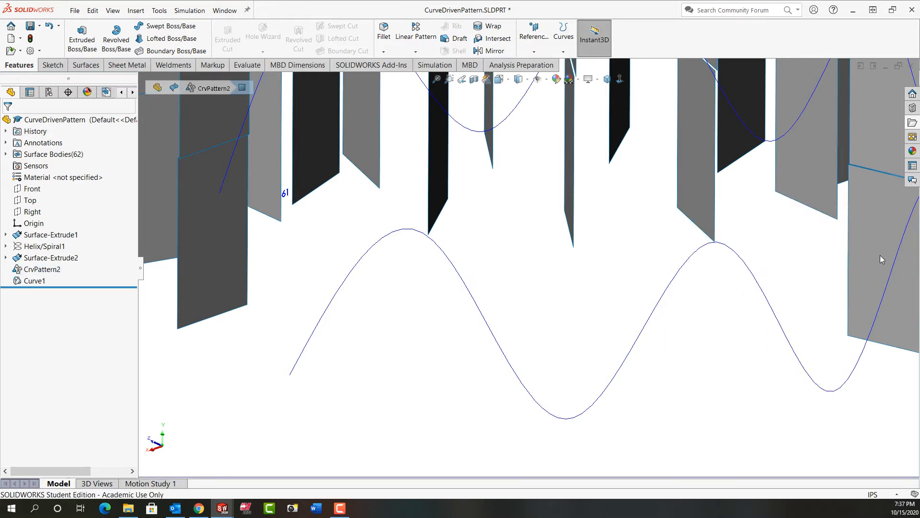
{"action": "left_click", "coordinate": [856, 254]}
{"action": "left_click", "coordinate": [860, 227]}
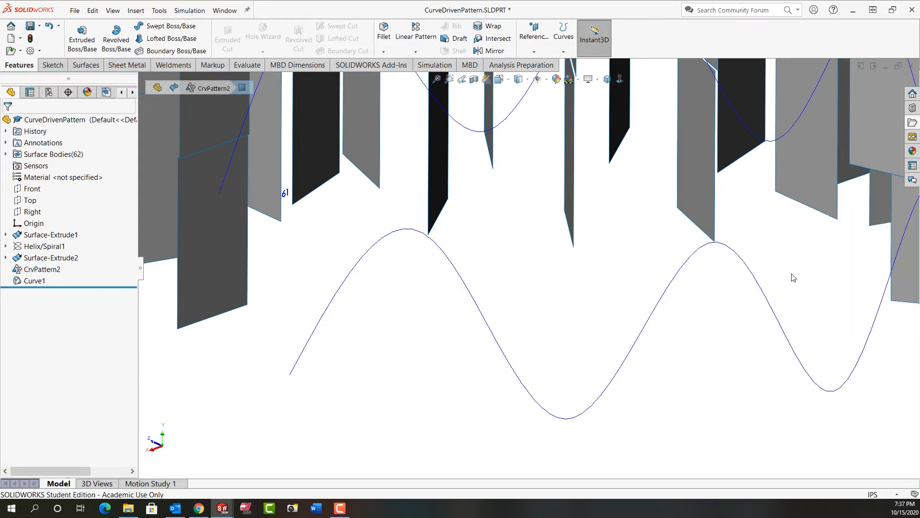
Hide four more lowest-row surface bodies around the sharp bend at the side of the pattern
{"action": "key", "text": "f"}
{"action": "left_click", "coordinate": [731, 275]}
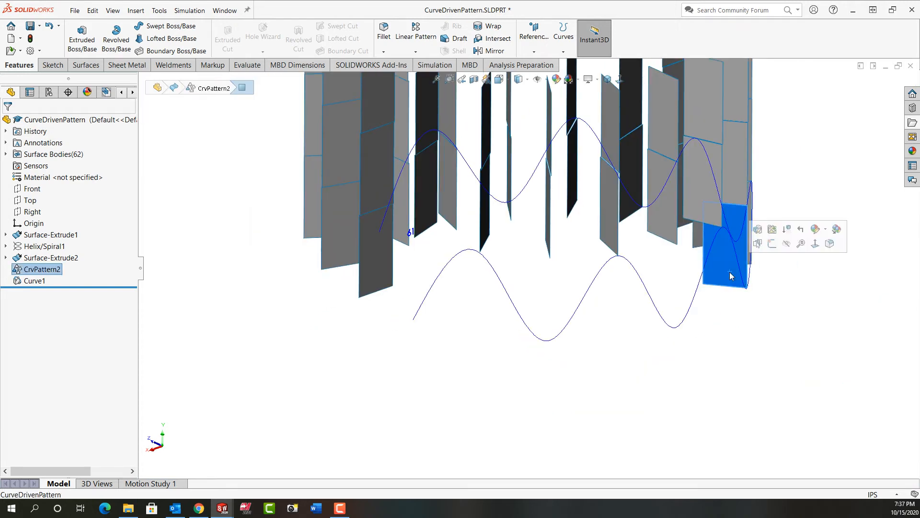
{"action": "left_click", "coordinate": [787, 243]}
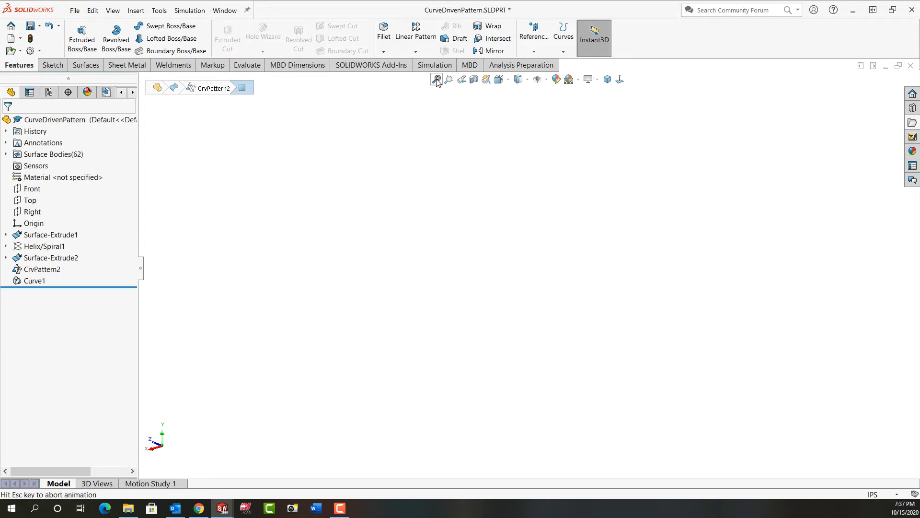
{"action": "scroll", "coordinate": [634, 331], "scroll_direction": "down", "scroll_amount": 5}
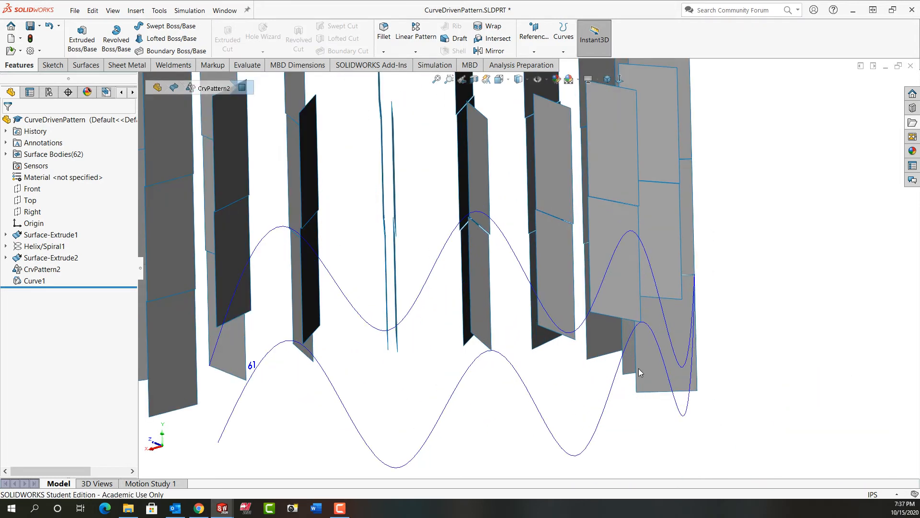
{"action": "left_click", "coordinate": [650, 371]}
{"action": "left_click", "coordinate": [709, 344]}
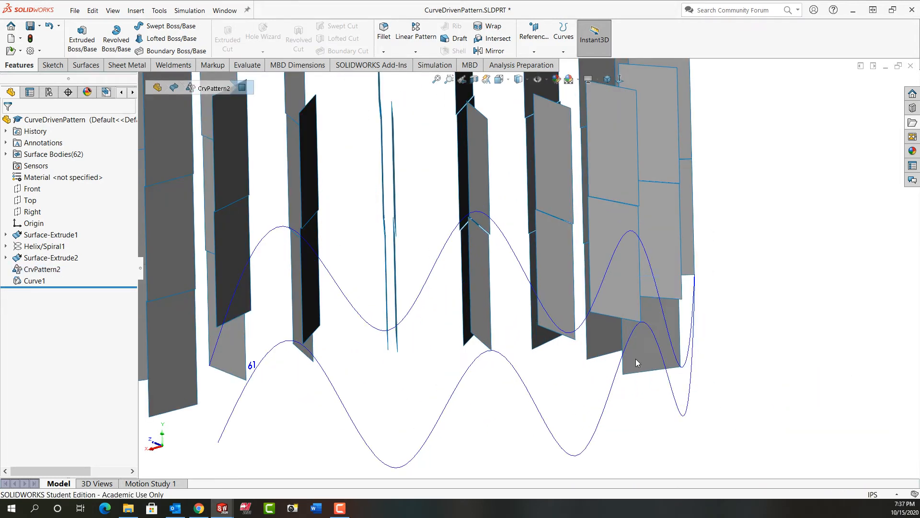
{"action": "left_click", "coordinate": [634, 358]}
{"action": "left_click", "coordinate": [692, 330]}
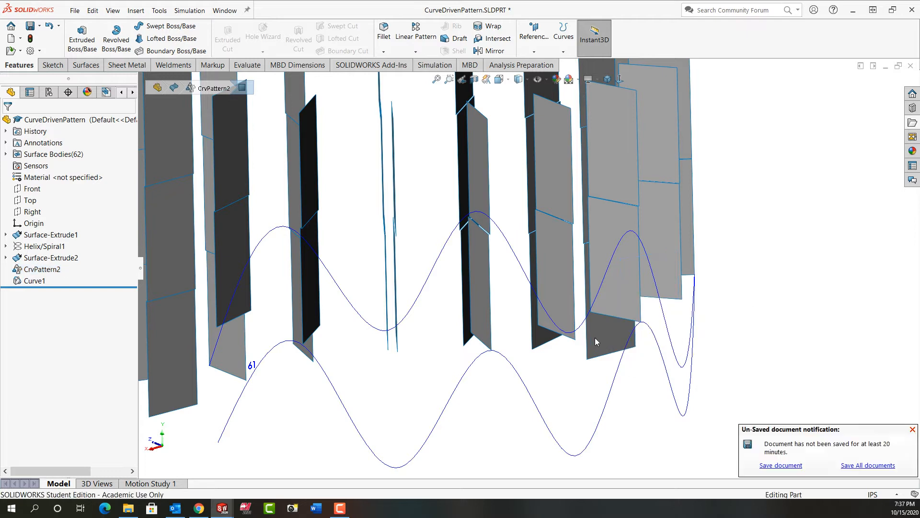
{"action": "left_click", "coordinate": [599, 339]}
{"action": "left_click", "coordinate": [655, 310]}
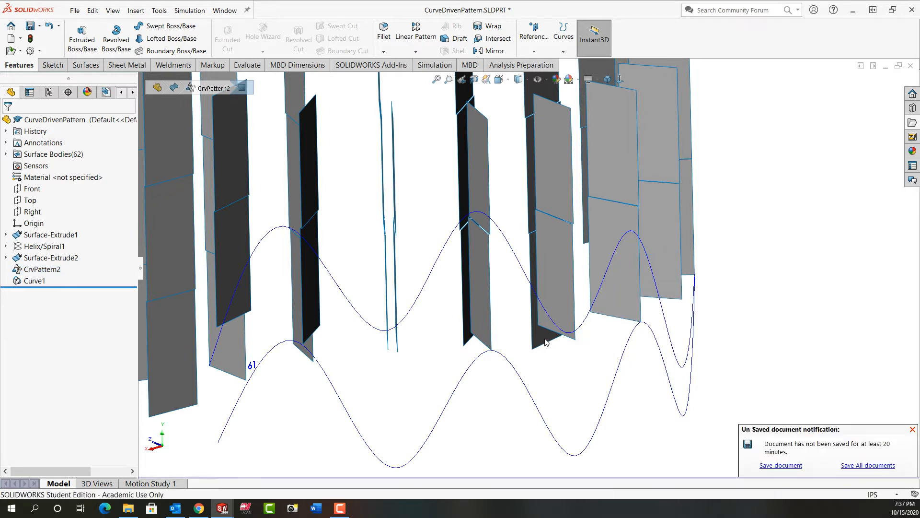
{"action": "middle_click_drag", "start_coordinate": [562, 366], "coordinate": [436, 392]}
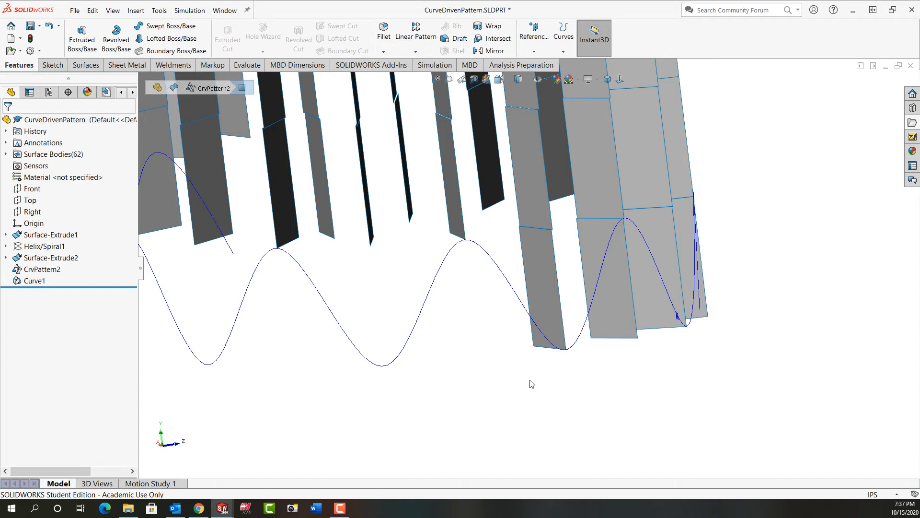
{"action": "scroll", "coordinate": [530, 382], "scroll_direction": "up", "scroll_amount": 5}
{"action": "middle_click_drag", "start_coordinate": [495, 348], "coordinate": [573, 324]}
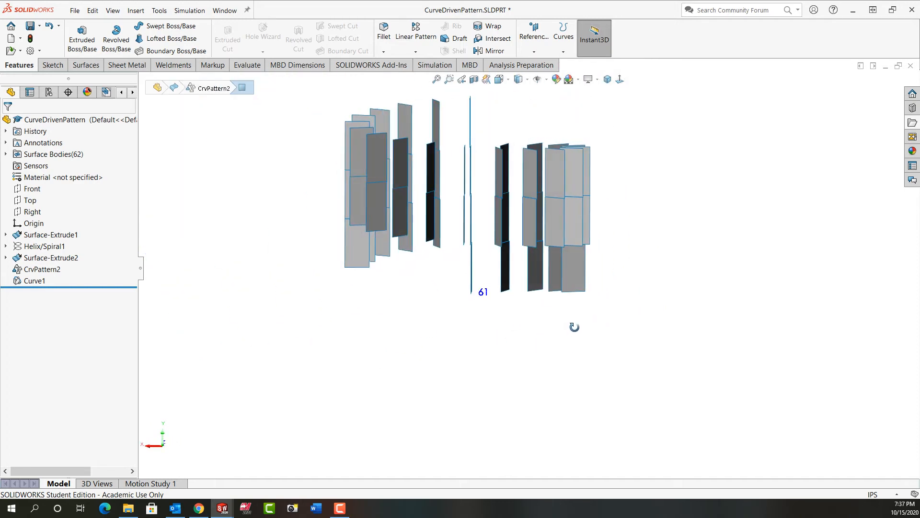
{"action": "middle_click_drag", "start_coordinate": [444, 312], "coordinate": [491, 330]}
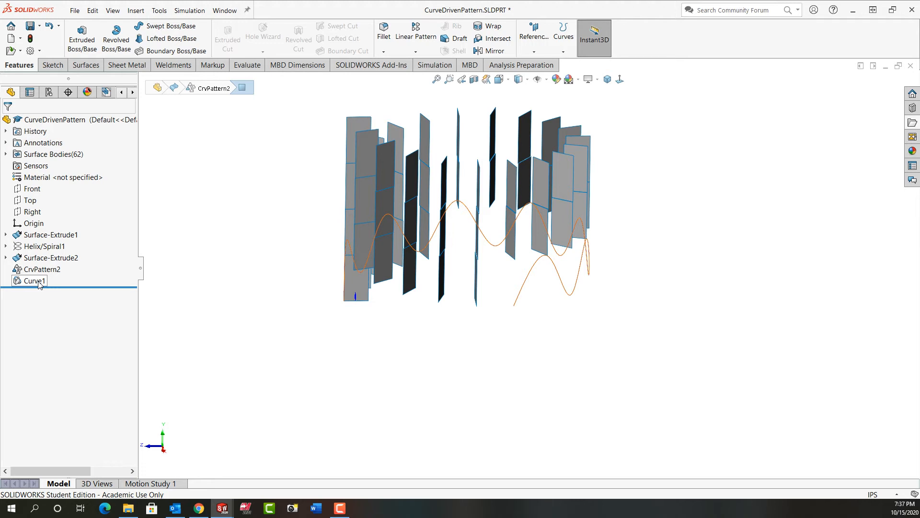
{"action": "left_click", "coordinate": [6, 154]}
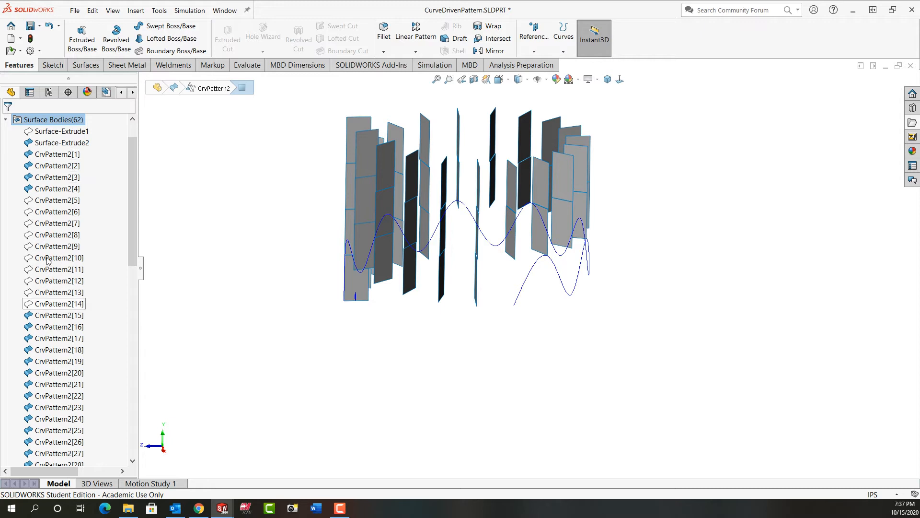
{"action": "left_click", "coordinate": [5, 121]}
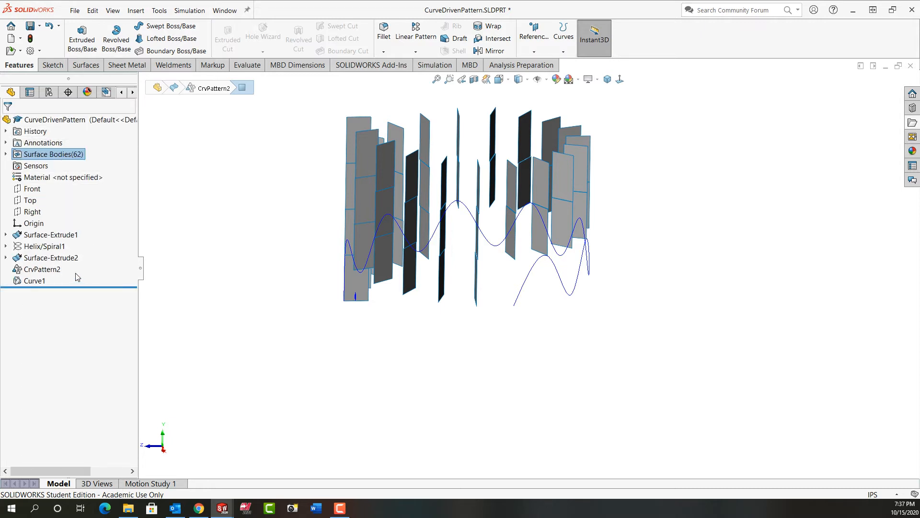
Edit Curve1 and add two through points, at an upper corner and a bottom corner of the next two remaining surfaces
{"action": "left_click", "coordinate": [40, 281]}
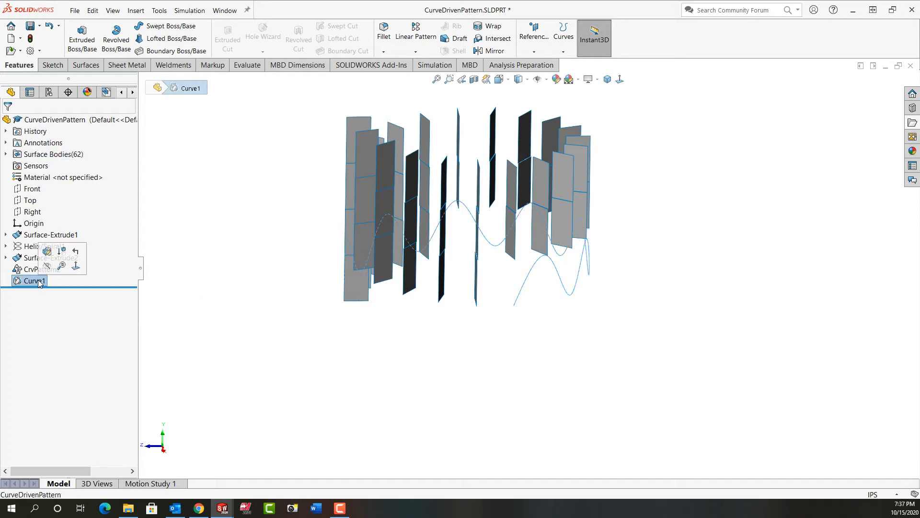
{"action": "left_click", "coordinate": [48, 250]}
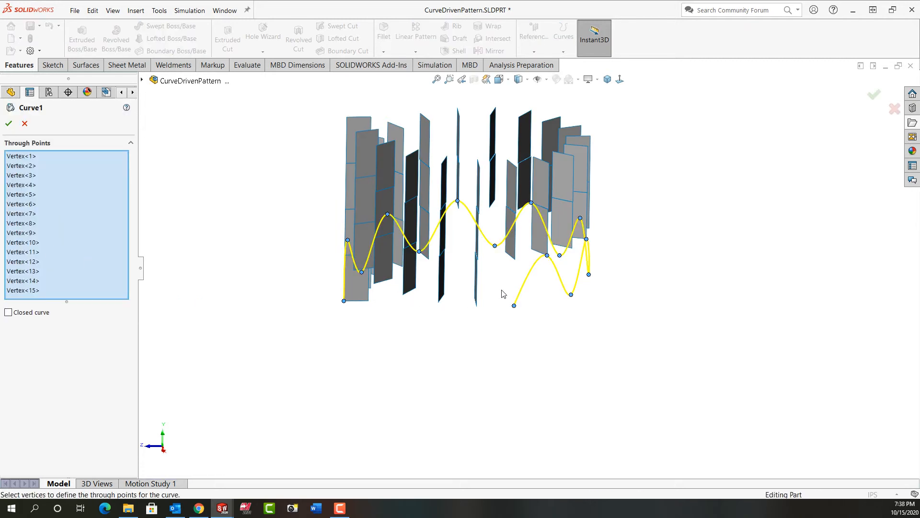
{"action": "scroll", "coordinate": [506, 295], "scroll_direction": "down", "scroll_amount": 4}
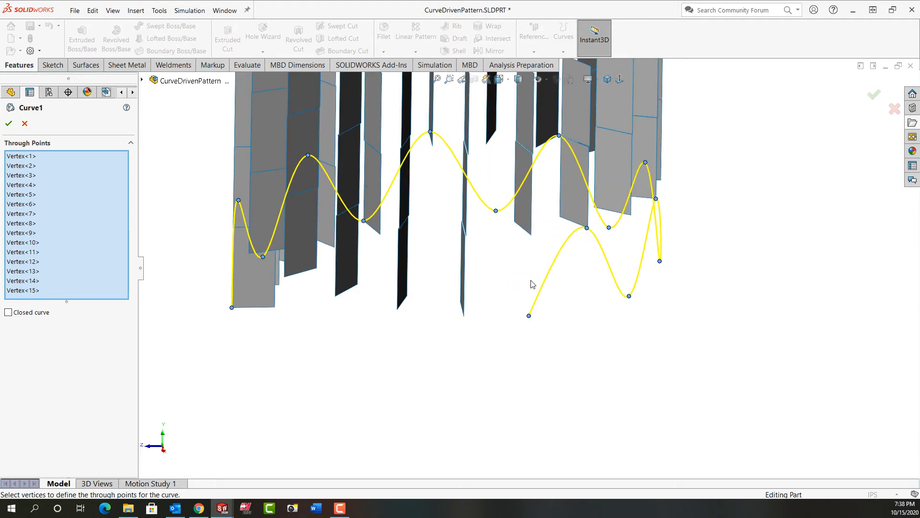
{"action": "scroll", "coordinate": [527, 272], "scroll_direction": "down", "scroll_amount": 2}
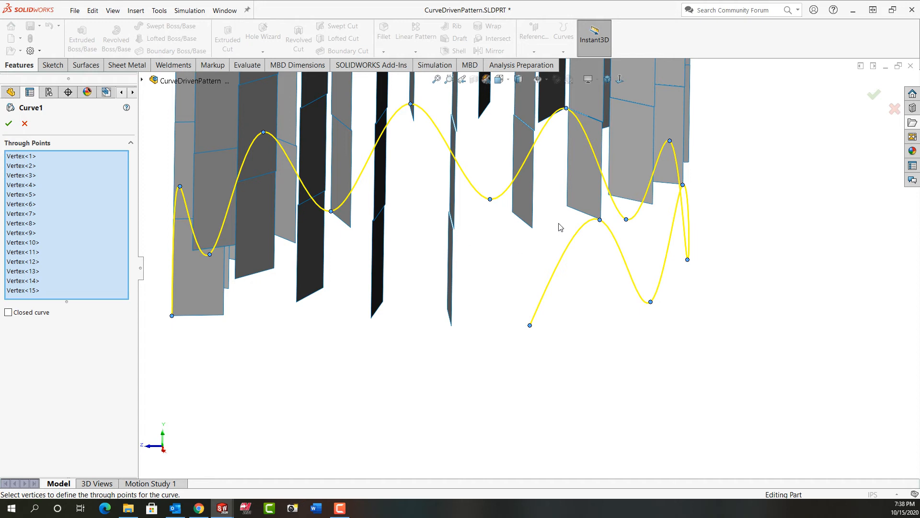
{"action": "scroll", "coordinate": [611, 219], "scroll_direction": "down", "scroll_amount": 1}
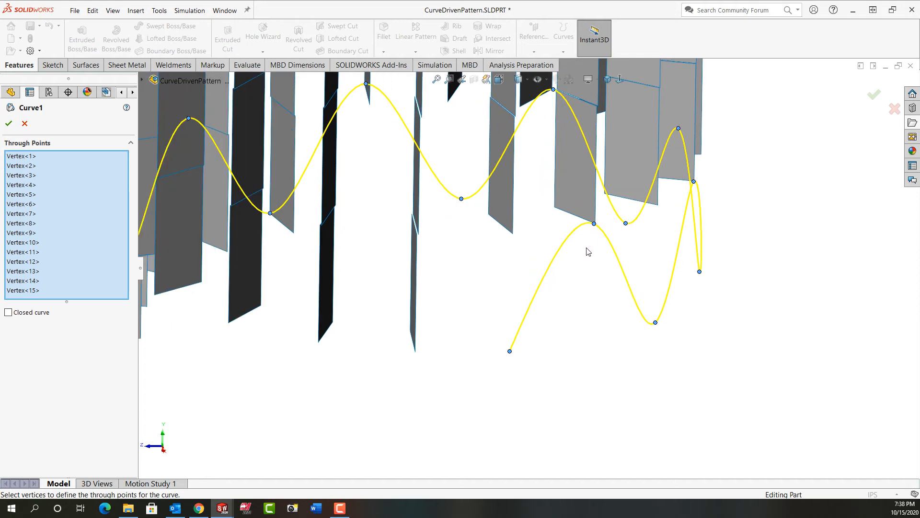
{"action": "left_click", "coordinate": [417, 235]}
{"action": "left_click", "coordinate": [319, 341]}
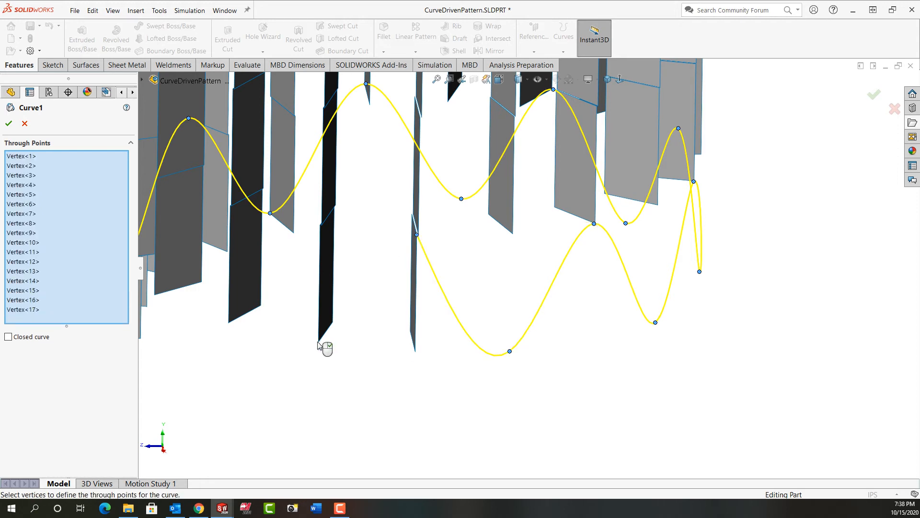
{"action": "middle_click_drag", "start_coordinate": [312, 358], "coordinate": [273, 360]}
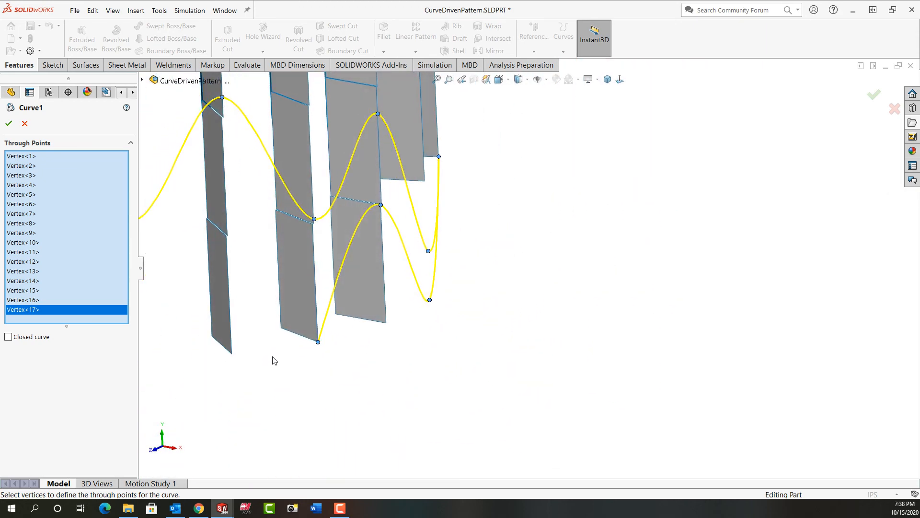
{"action": "left_click", "coordinate": [232, 353]}
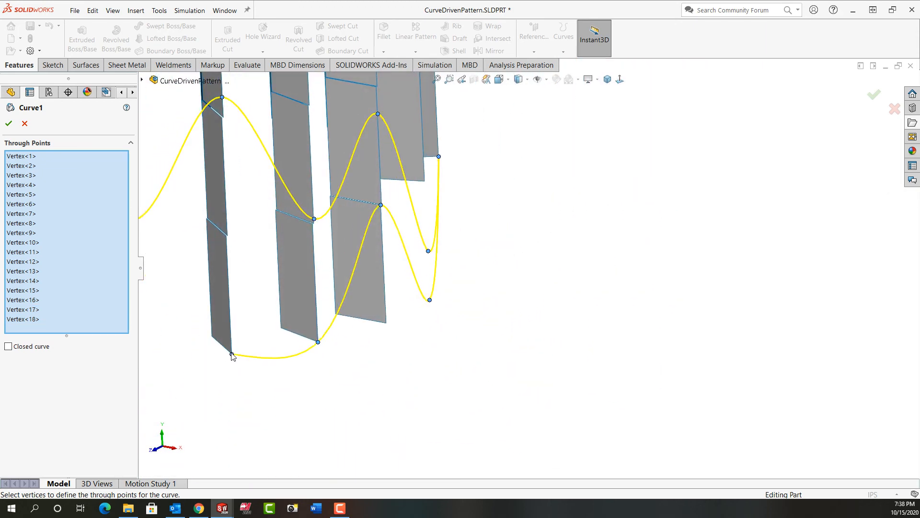
{"action": "right_click", "coordinate": [58, 325]}
{"action": "left_click", "coordinate": [85, 341]}
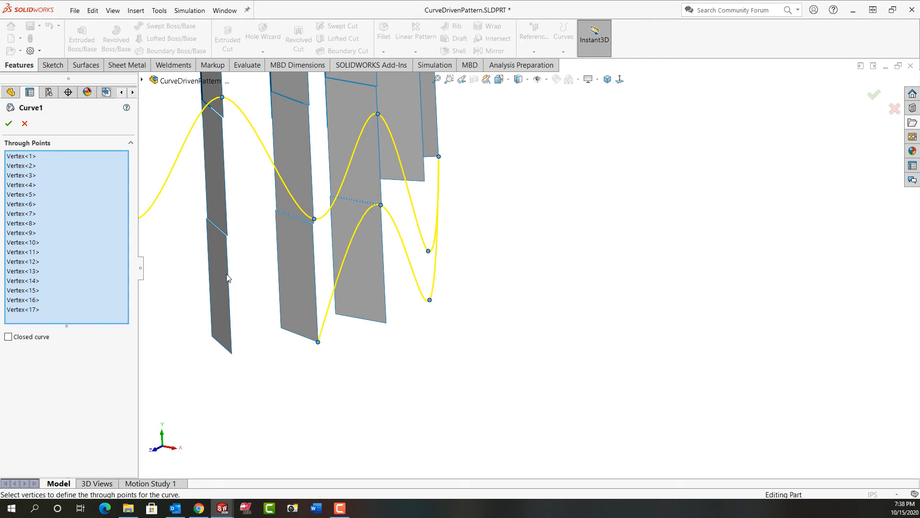
Extend the curve with three through points at upper, bottom, and upper outer corners of the next lowest surfaces
{"action": "left_click", "coordinate": [226, 236]}
{"action": "scroll", "coordinate": [250, 267], "scroll_direction": "up", "scroll_amount": 2}
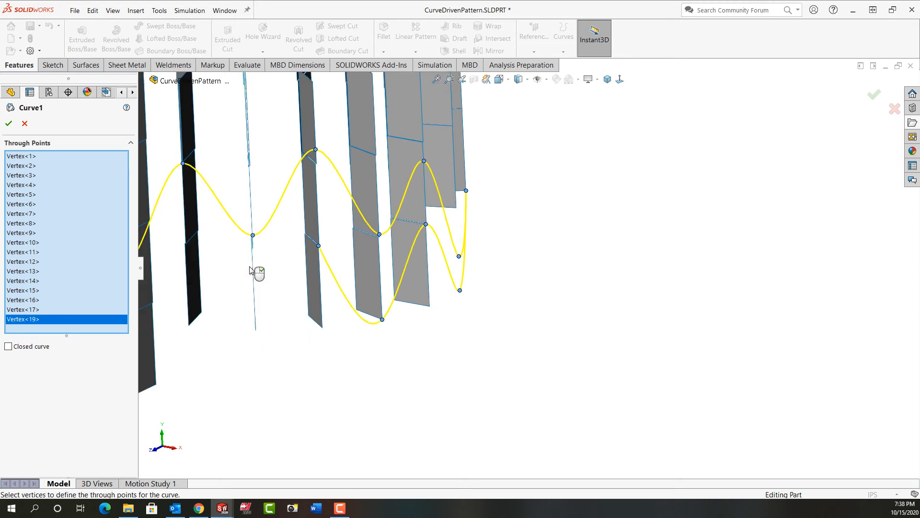
{"action": "middle_click_drag", "start_coordinate": [302, 297], "coordinate": [330, 331]}
{"action": "left_click", "coordinate": [325, 331]}
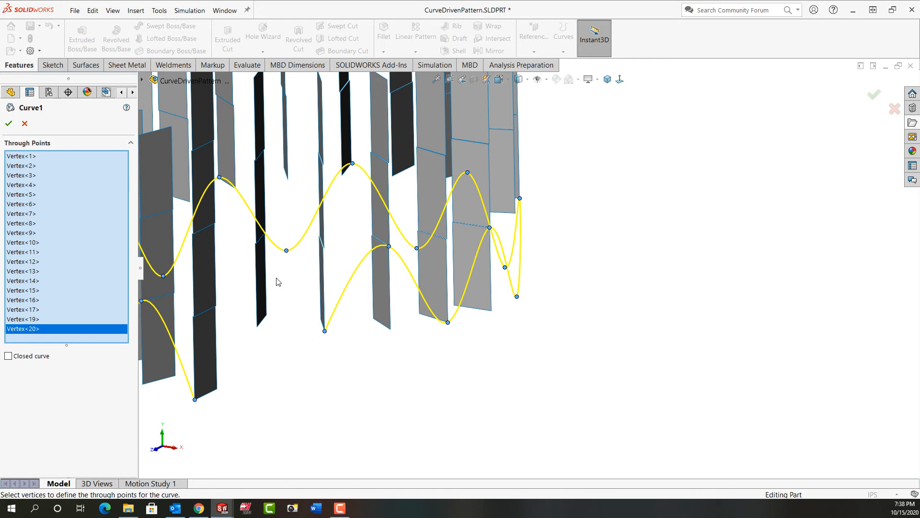
{"action": "middle_click_drag", "start_coordinate": [282, 272], "coordinate": [308, 294]}
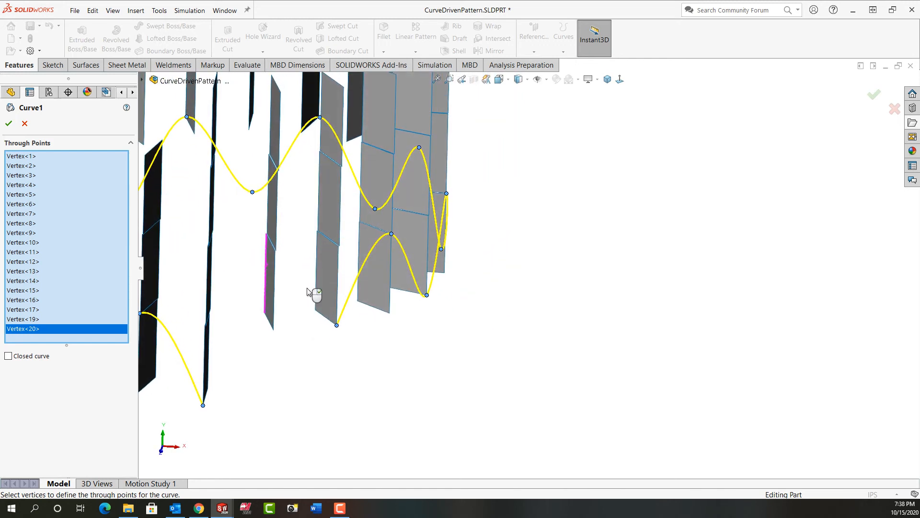
{"action": "left_click", "coordinate": [276, 251]}
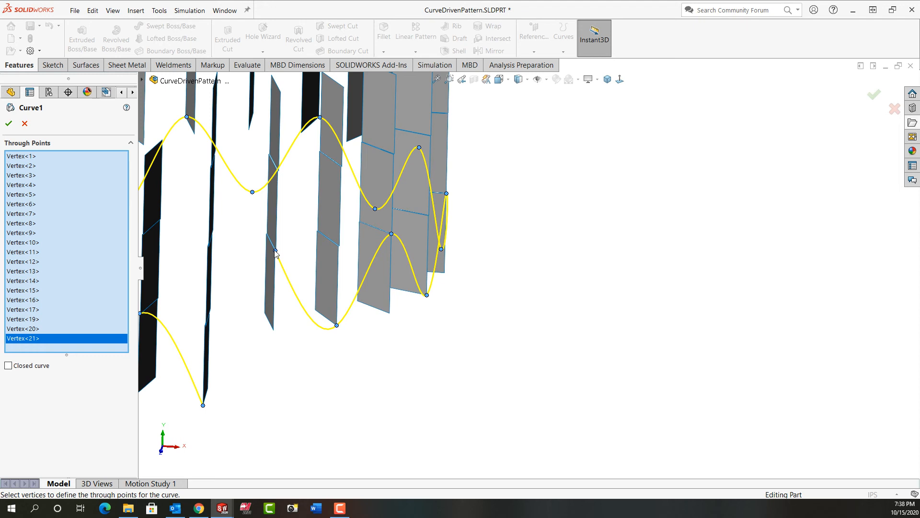
Hide the Surface-Extrude2 surface body while editing the curve, and accept the extended Curve1
{"action": "middle_click_drag", "start_coordinate": [300, 297], "coordinate": [420, 179]}
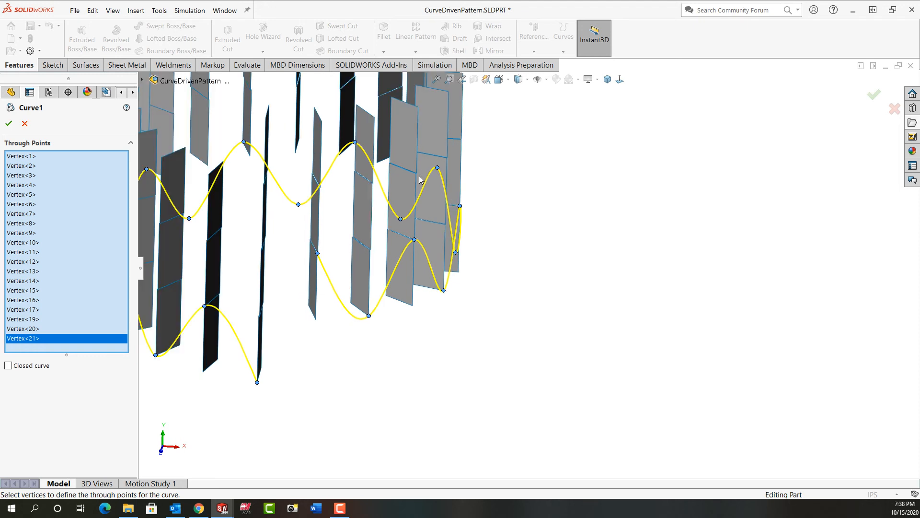
{"action": "left_click", "coordinate": [436, 79]}
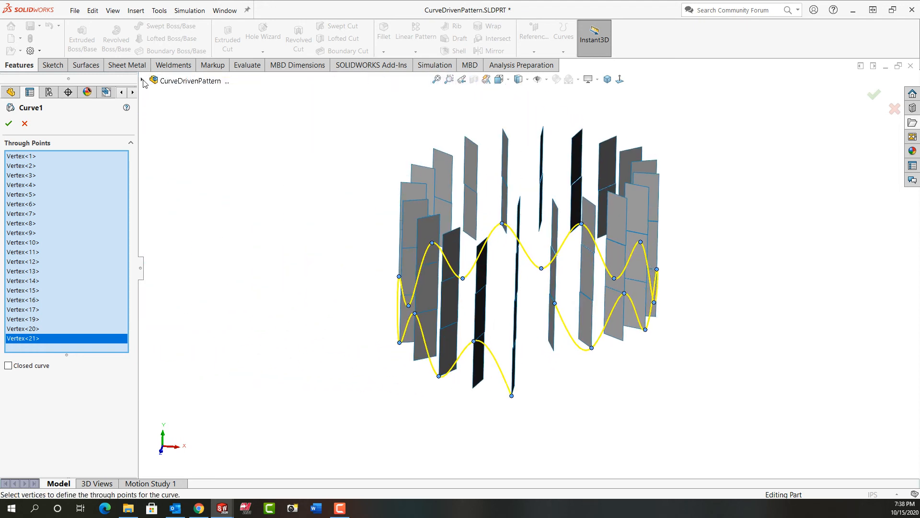
{"action": "left_click", "coordinate": [143, 82]}
{"action": "left_click", "coordinate": [153, 116]}
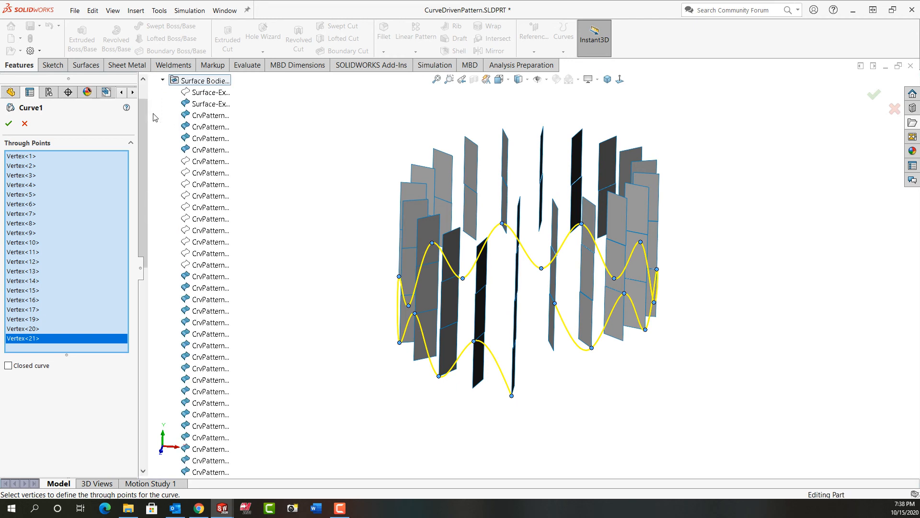
{"action": "right_click", "coordinate": [201, 109]}
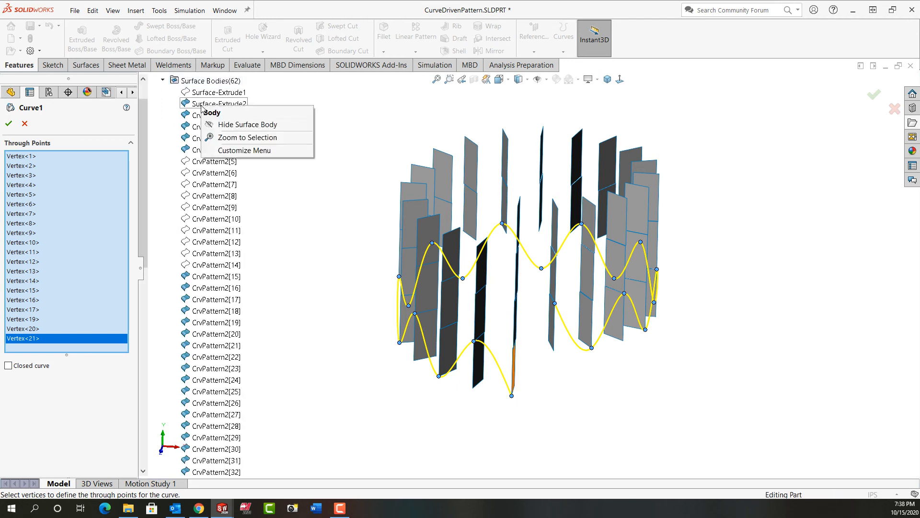
{"action": "left_click", "coordinate": [224, 124]}
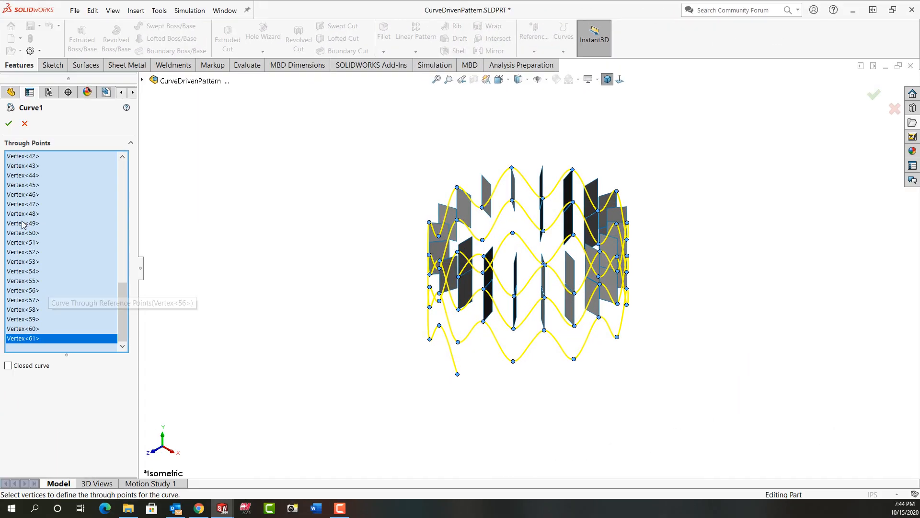
{"action": "left_click", "coordinate": [8, 125]}
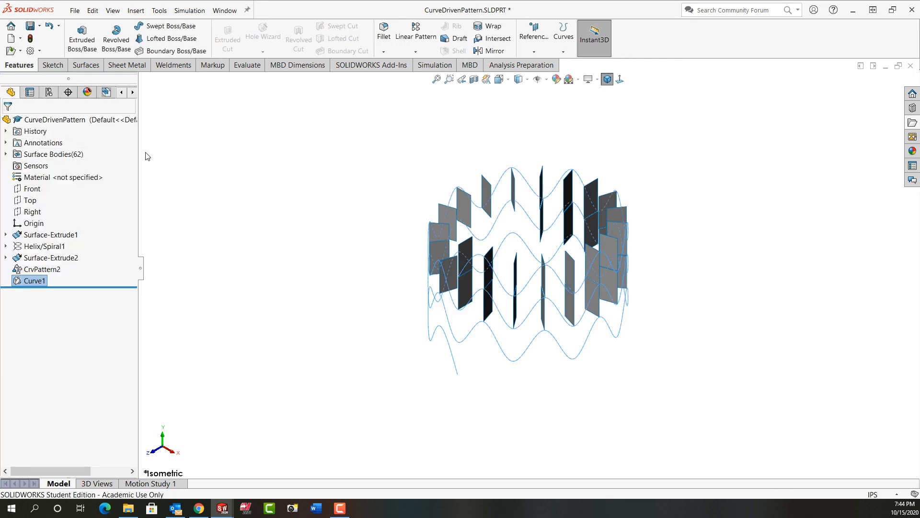
Hide all the surface bodies of the part as a group
{"action": "left_click", "coordinate": [46, 156]}
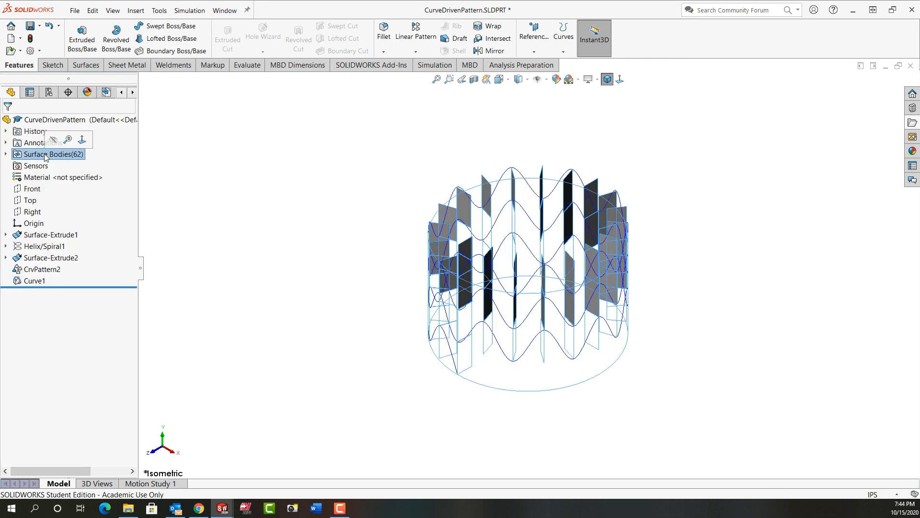